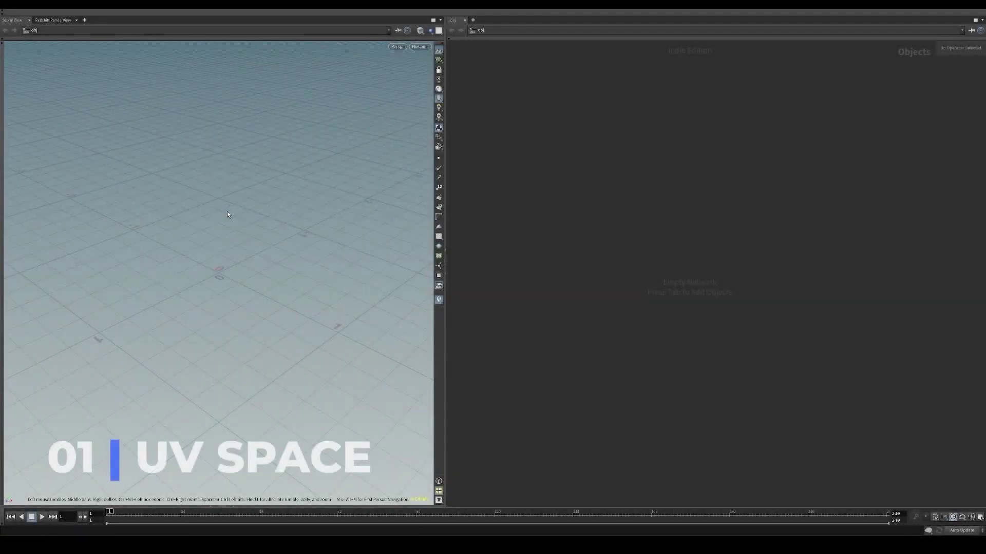
- Switch the viewport to the Dark colour scheme and set the end frame to 260
{"action": "key", "text": "d"}
{"action": "left_click", "coordinate": [214, 148]}
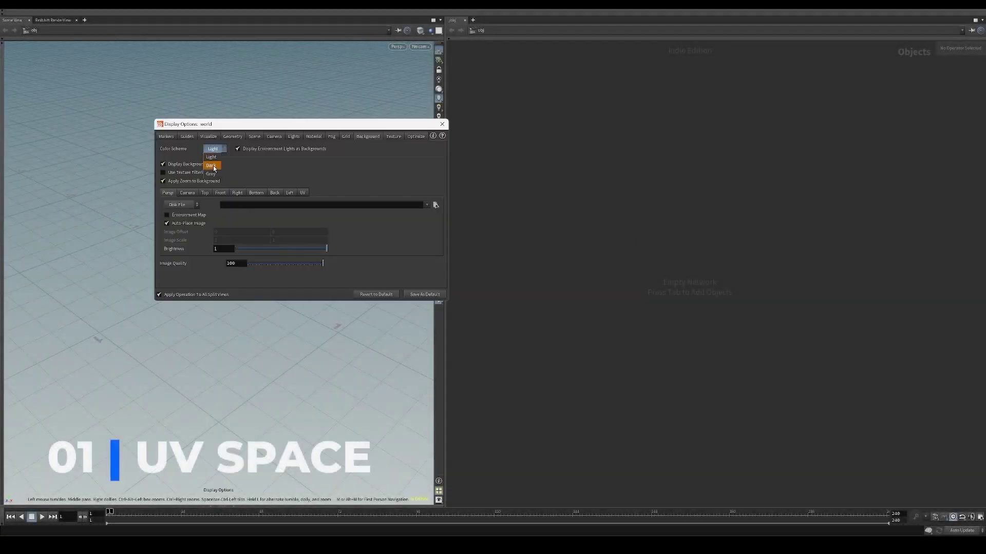
{"action": "left_click", "coordinate": [213, 165]}
{"action": "key", "text": "Escape"}
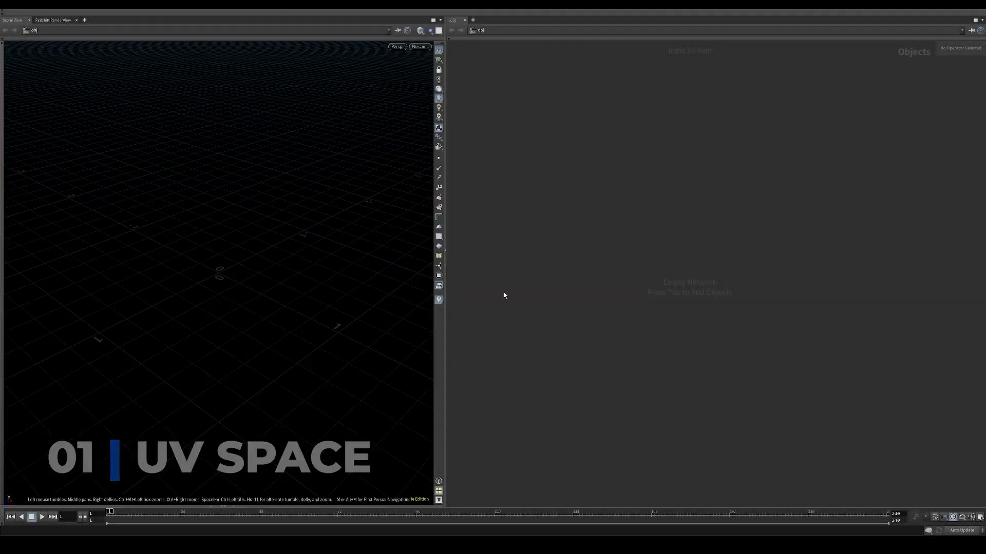
{"action": "left_click", "coordinate": [896, 521]}
{"action": "type", "text": "260"}
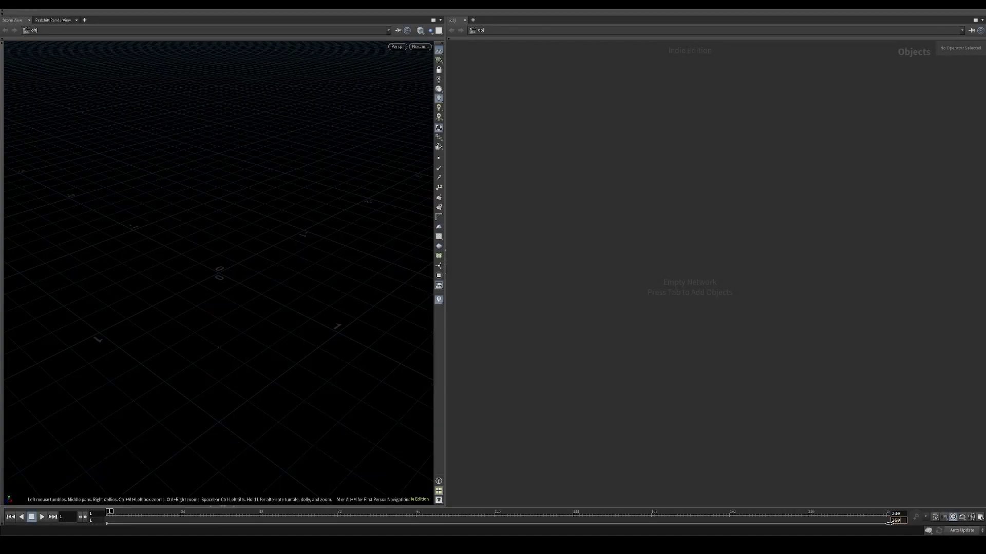
{"action": "key", "text": "Return"}
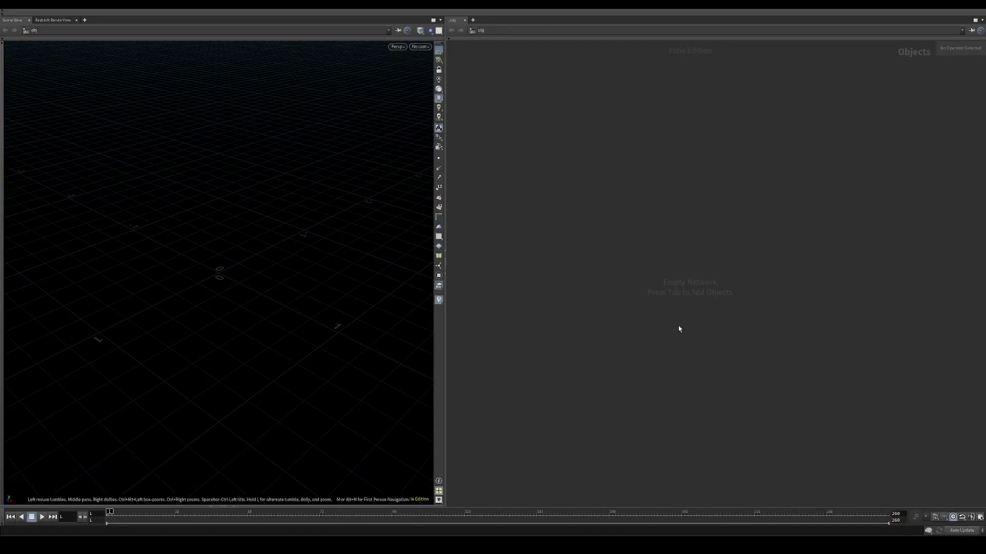
- Add a Crag test geometry node to the network
{"action": "key", "text": "Tab"}
{"action": "type", "text": "crag"}
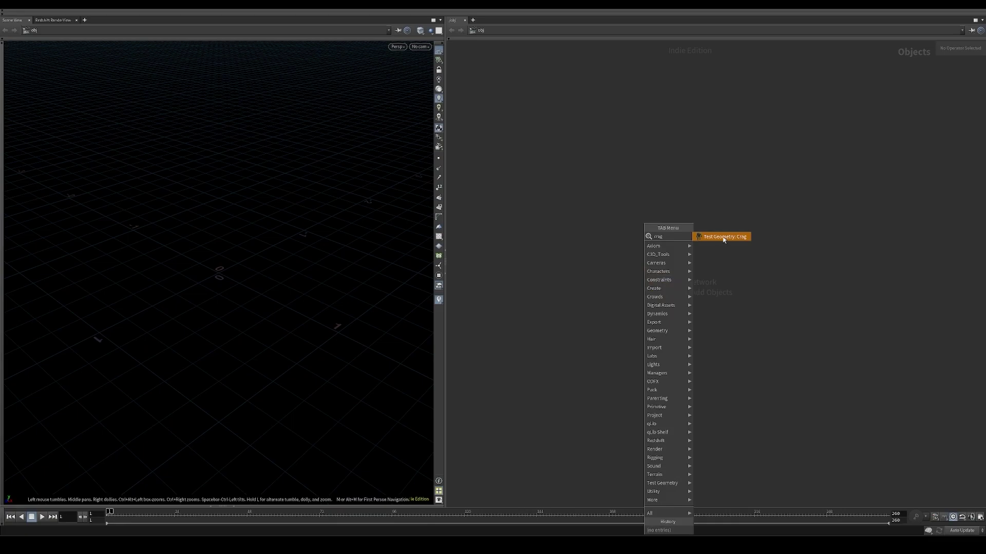
{"action": "left_click", "coordinate": [724, 236]}
{"action": "left_click", "coordinate": [648, 278]}
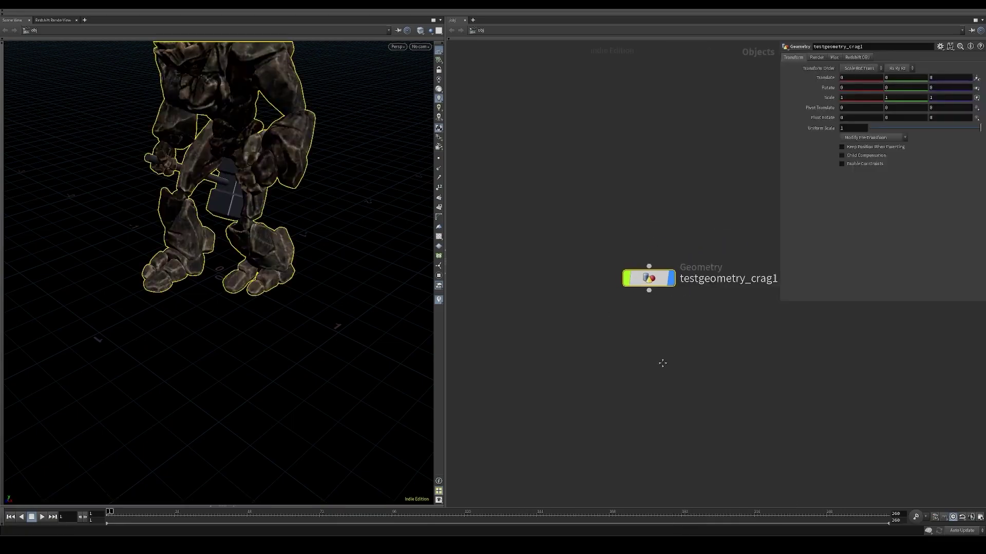
- Frame the crag, step inside its network, and turn off its hammer
{"action": "key", "text": "h"}
{"action": "key", "text": "i"}
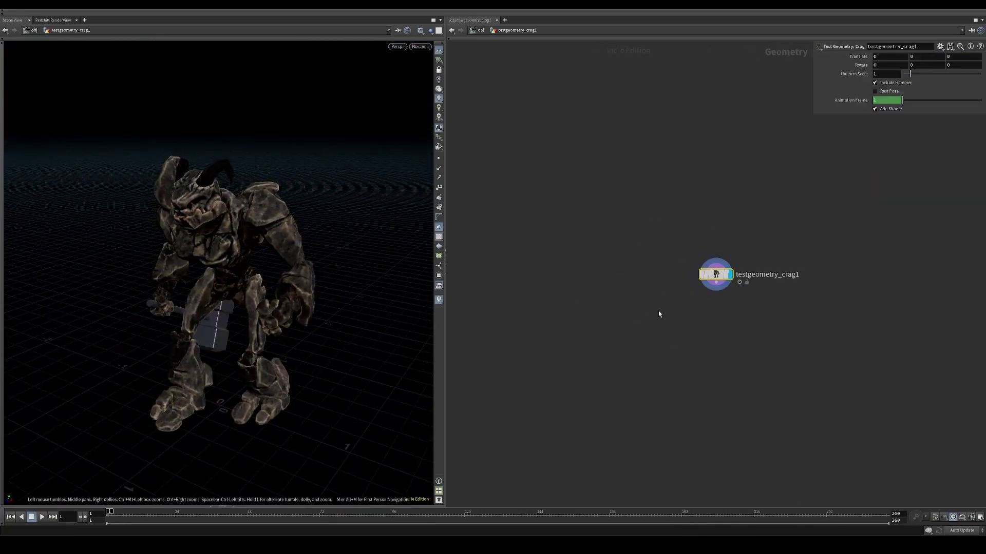
{"action": "left_click", "coordinate": [875, 82]}
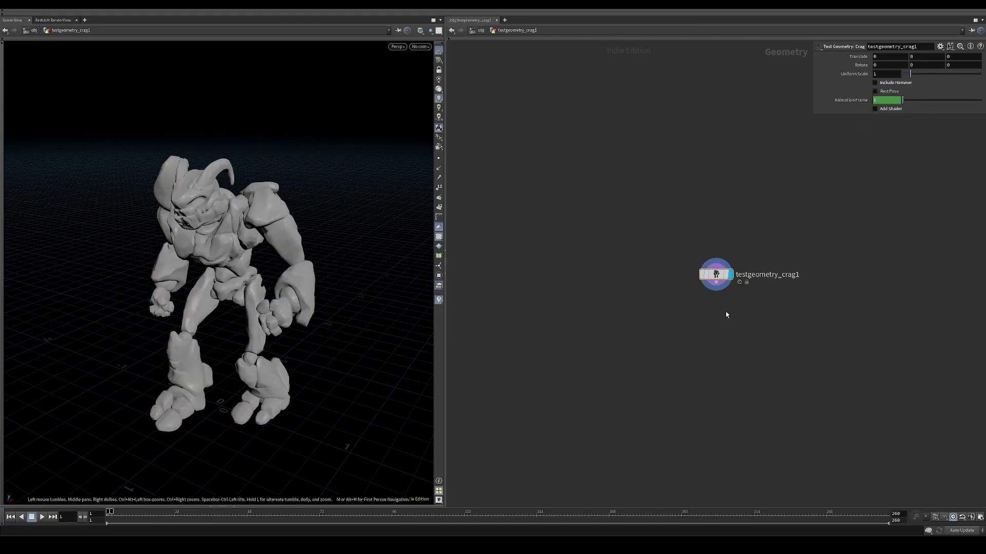
- Add a Time Shift node below the crag, lay out the nodes, and inspect timeshift1
{"action": "key", "text": "Tab"}
{"action": "type", "text": "timesh"}
{"action": "key", "text": "Return"}
{"action": "left_click", "coordinate": [619, 308]}
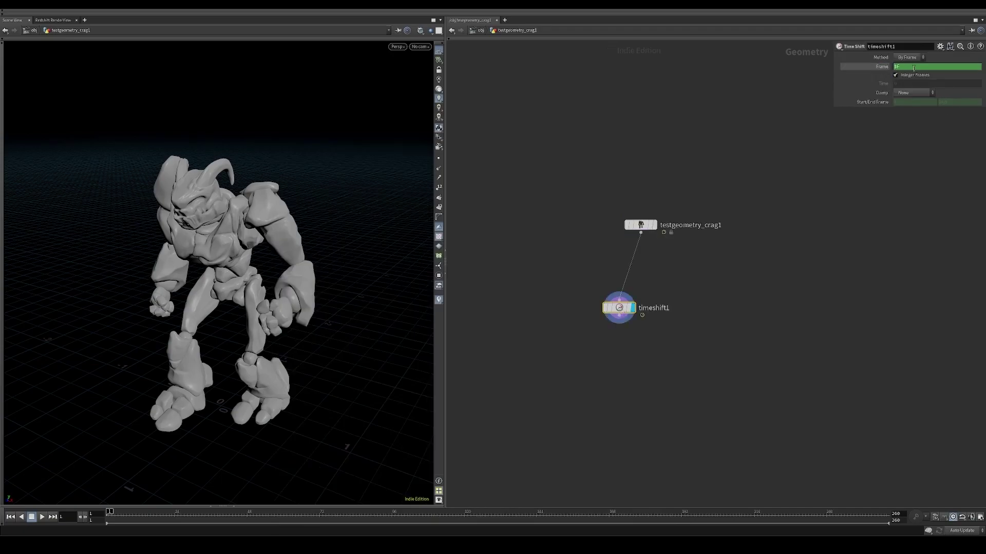
{"action": "key", "text": "l"}
{"action": "left_click", "coordinate": [662, 179]}
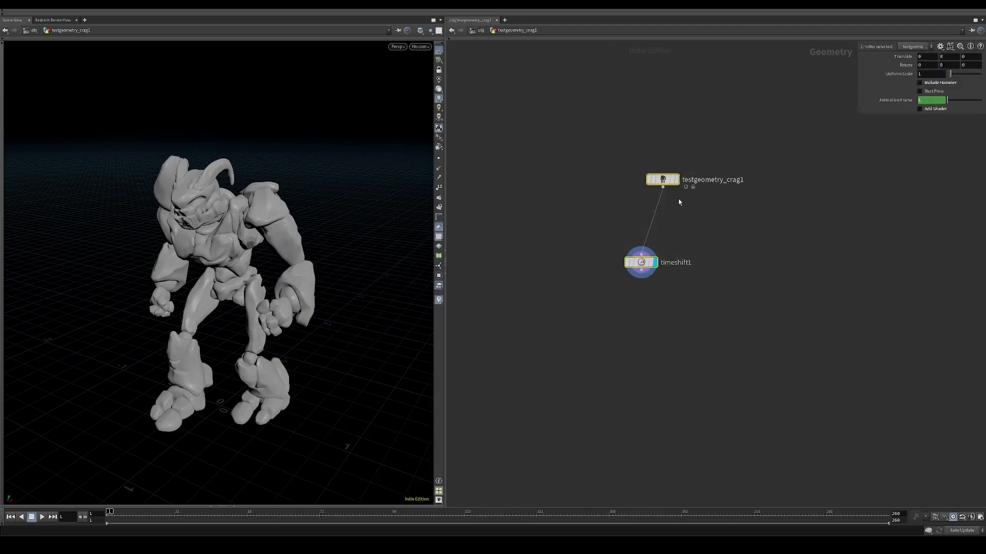
{"action": "left_click", "coordinate": [633, 237]}
{"action": "middle_click", "coordinate": [634, 239]}
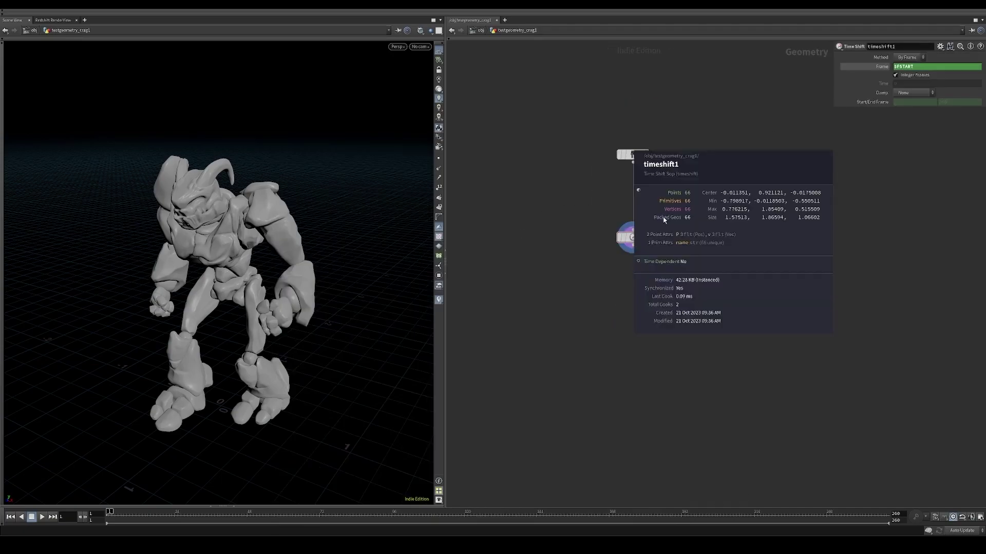
- Chain a Convert node and then a Point Wrangle below timeshift1
{"action": "key", "text": "Tab"}
{"action": "mouse_move", "coordinate": [668, 101]}
{"action": "left_click", "coordinate": [638, 291]}
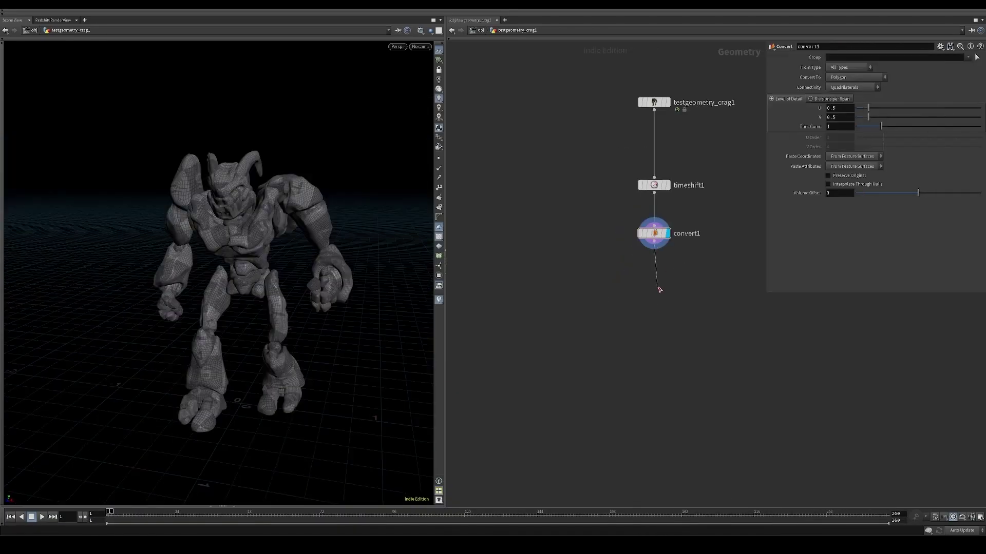
{"action": "key", "text": "Tab"}
{"action": "left_click", "coordinate": [683, 513]}
{"action": "left_click", "coordinate": [657, 315]}
- Write wrangle VEX reading each point's vertex uv and setting @P = set(uv.x, 0, uv.y)
{"action": "left_click", "coordinate": [821, 135]}
{"action": "type", "text": "int pt = pointvertex ( 0, @ptnum ); "}
{"action": "type", "text": "vector uv = vertex ( 0, \"uv\", pt );"}
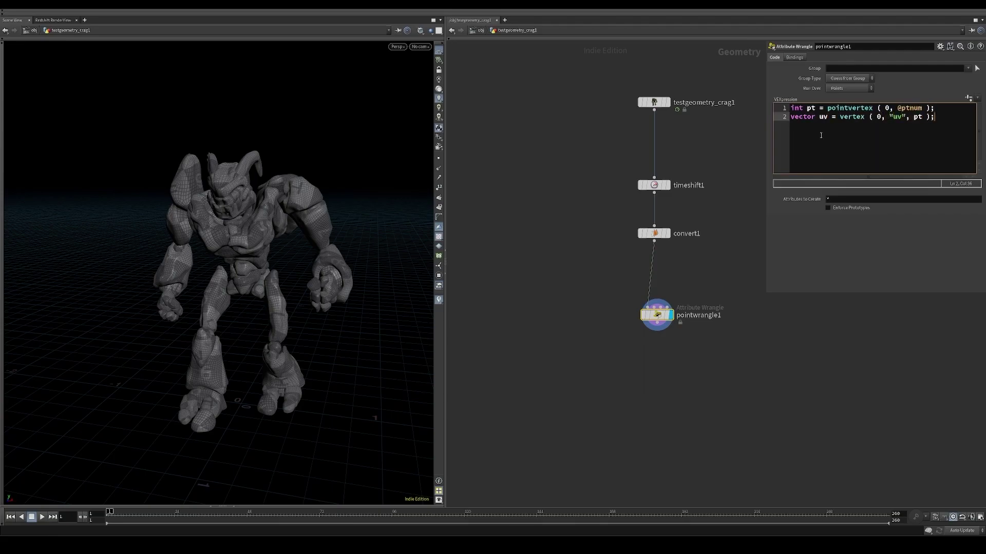
{"action": "type", "text": "  @P = set ( uv.x, 0, uv.y );"}
{"action": "left_click_drag", "start_coordinate": [255, 322], "coordinate": [304, 222]}
{"action": "left_click", "coordinate": [644, 315]}
{"action": "left_click", "coordinate": [644, 315]}
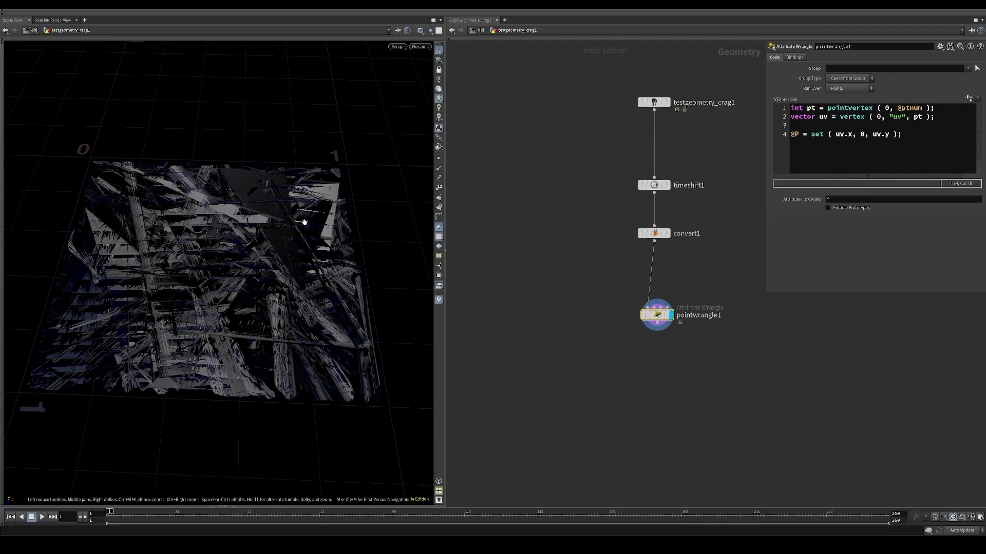
{"action": "key", "text": "Tab"}
- Insert a Vertex Split by uv between convert1 and pointwrangle1
{"action": "type", "text": "vertex"}
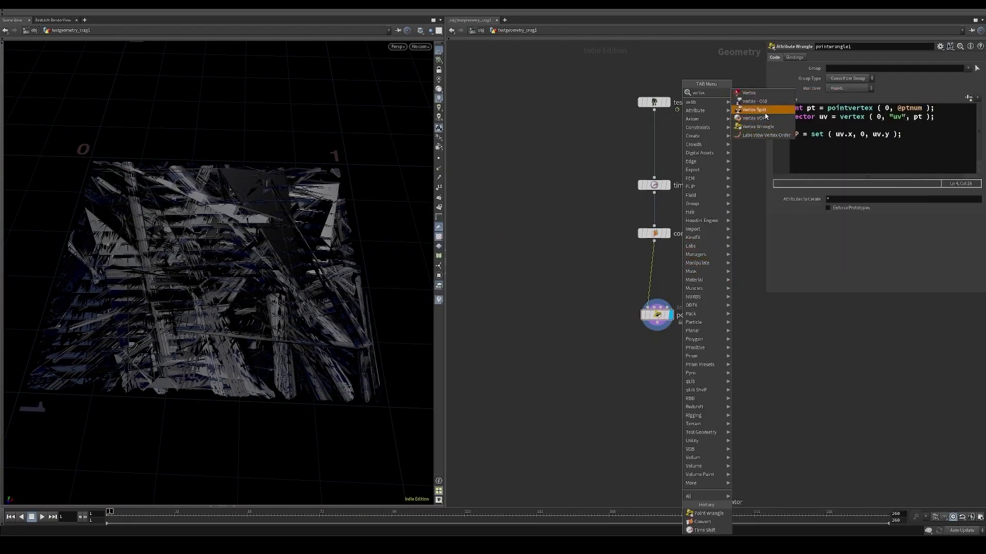
{"action": "left_click", "coordinate": [752, 110]}
{"action": "left_click", "coordinate": [653, 270]}
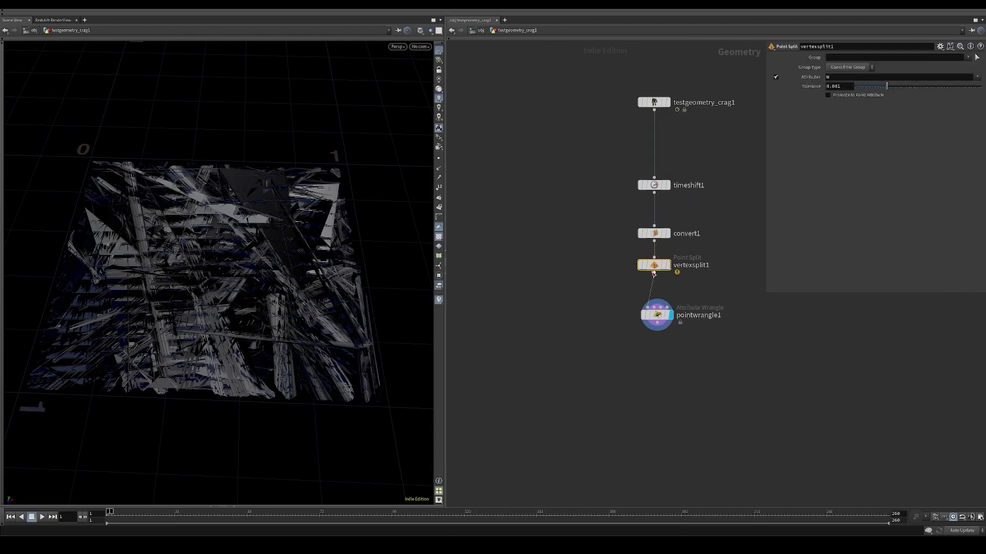
{"action": "type", "text": "u"}
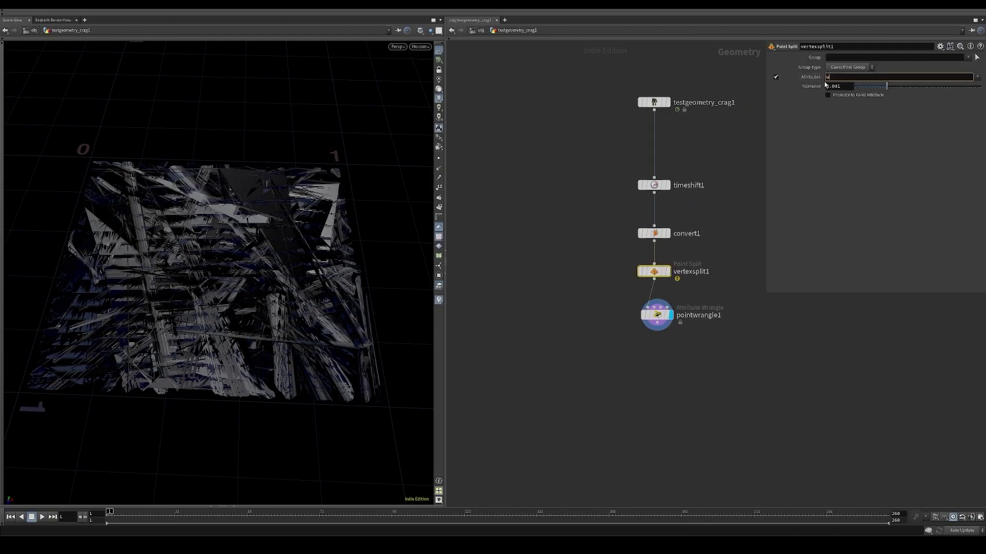
{"action": "type", "text": "v"}
{"action": "key", "text": "Return"}
{"action": "left_click_drag", "start_coordinate": [259, 288], "coordinate": [259, 316]}
{"action": "middle_click_drag", "start_coordinate": [524, 308], "coordinate": [482, 274]}
{"action": "left_click", "coordinate": [612, 281]}
{"action": "middle_click_drag", "start_coordinate": [616, 310], "coordinate": [627, 261]}
- Add a Reverse node and then a Normal node below the wrangle
{"action": "key", "text": "Tab"}
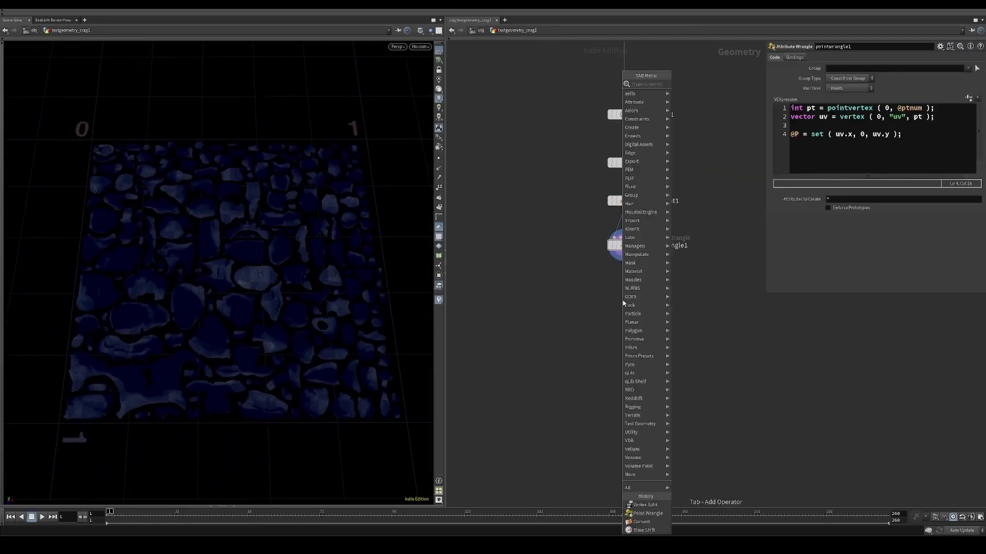
{"action": "key", "text": "Return"}
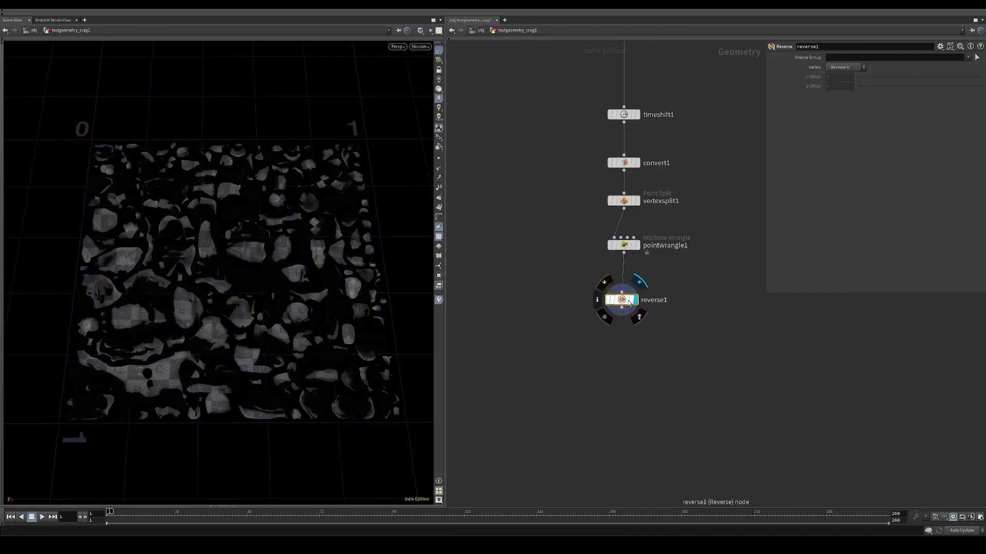
{"action": "key", "text": "Tab"}
{"action": "type", "text": "normal"}
{"action": "key", "text": "Return"}
{"action": "left_click_drag", "start_coordinate": [360, 278], "coordinate": [208, 305]}
{"action": "scroll", "coordinate": [285, 281], "scroll_direction": "up", "scroll_amount": 5}
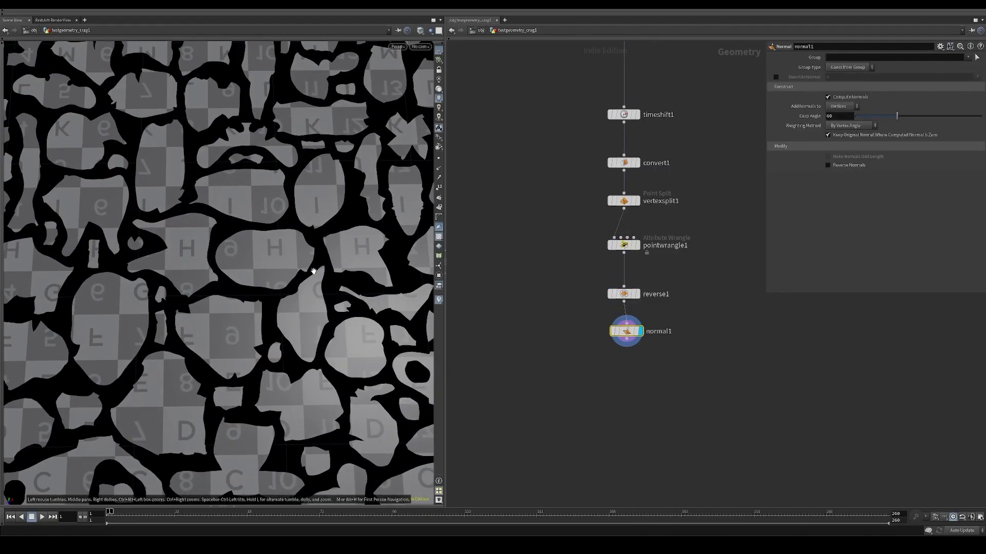
{"action": "scroll", "coordinate": [285, 281], "scroll_direction": "down", "scroll_amount": 5}
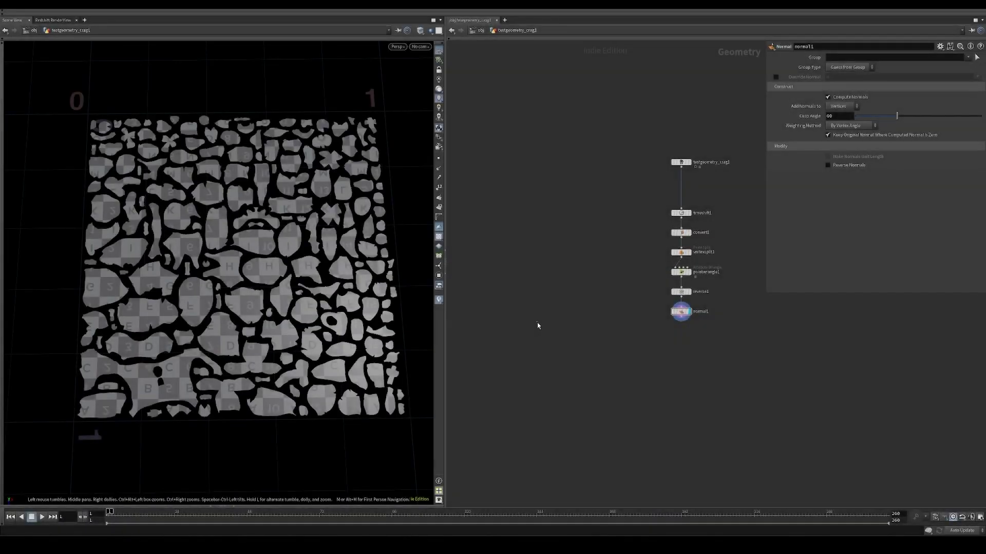
{"action": "key", "text": "Tab"}
- Add a Point Generate node producing 50 points
{"action": "type", "text": "point gen"}
{"action": "key", "text": "Return"}
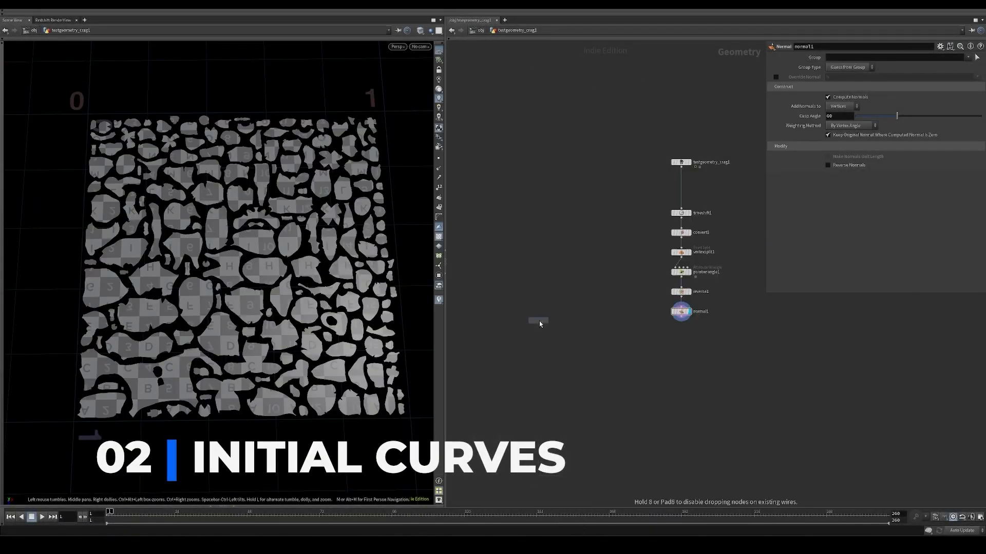
{"action": "left_click", "coordinate": [539, 321]}
{"action": "left_click", "coordinate": [841, 85]}
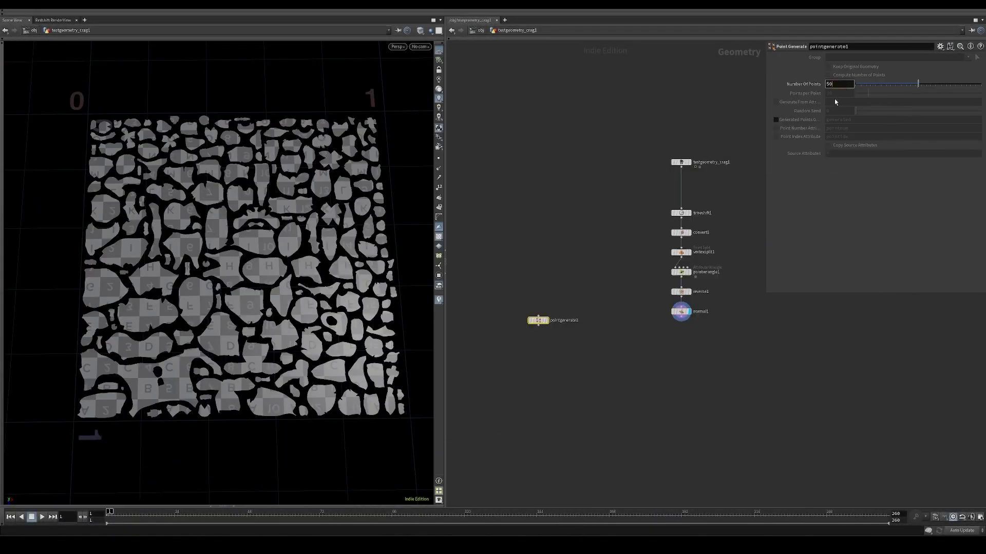
{"action": "key", "text": "Return"}
{"action": "left_click_drag", "start_coordinate": [538, 320], "coordinate": [556, 313]}
- Add a displayed Circle set to Open Arc, lying on the ZX plane
{"action": "key", "text": "Tab"}
{"action": "type", "text": "circ"}
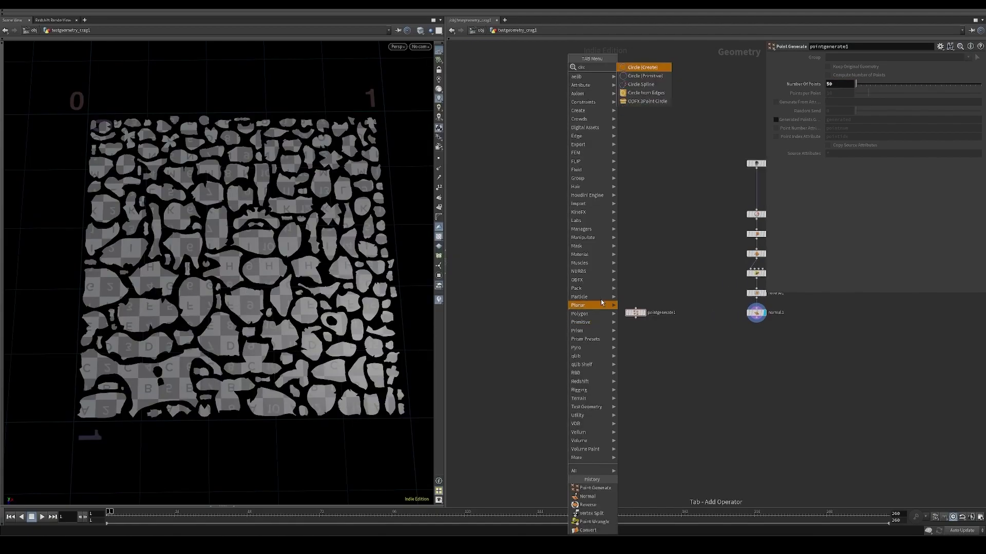
{"action": "left_click", "coordinate": [649, 75]}
{"action": "left_click", "coordinate": [561, 315]}
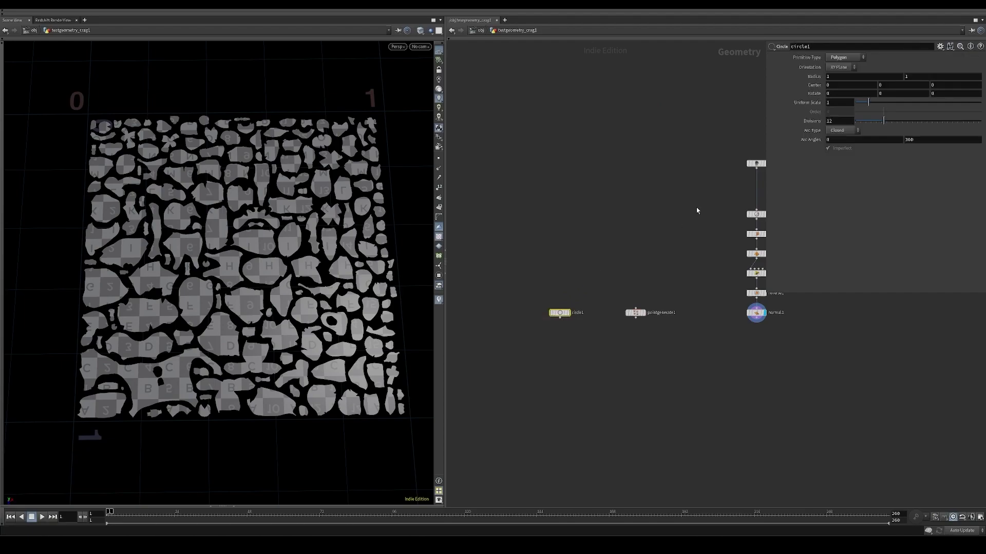
{"action": "left_click", "coordinate": [838, 130]}
{"action": "left_click", "coordinate": [564, 315]}
{"action": "scroll", "coordinate": [216, 273], "scroll_direction": "down", "scroll_amount": 5}
{"action": "left_click_drag", "start_coordinate": [215, 273], "coordinate": [380, 209]}
{"action": "left_click", "coordinate": [842, 67]}
{"action": "left_click", "coordinate": [840, 93]}
{"action": "left_click_drag", "start_coordinate": [302, 258], "coordinate": [288, 303]}
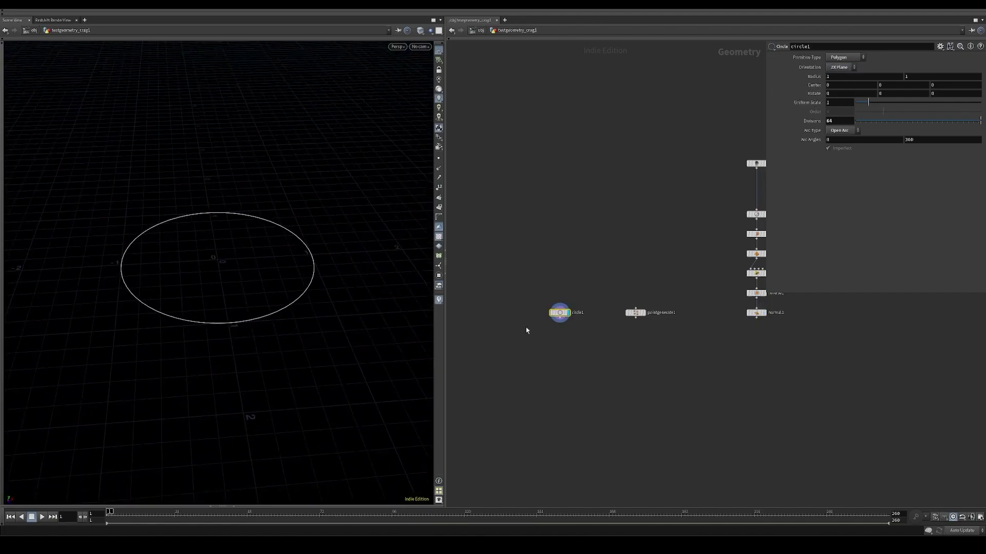
{"action": "left_click", "coordinate": [559, 322]}
- Add a Copy to Points node under circle1
{"action": "left_click", "coordinate": [612, 311]}
{"action": "type", "text": "copy"}
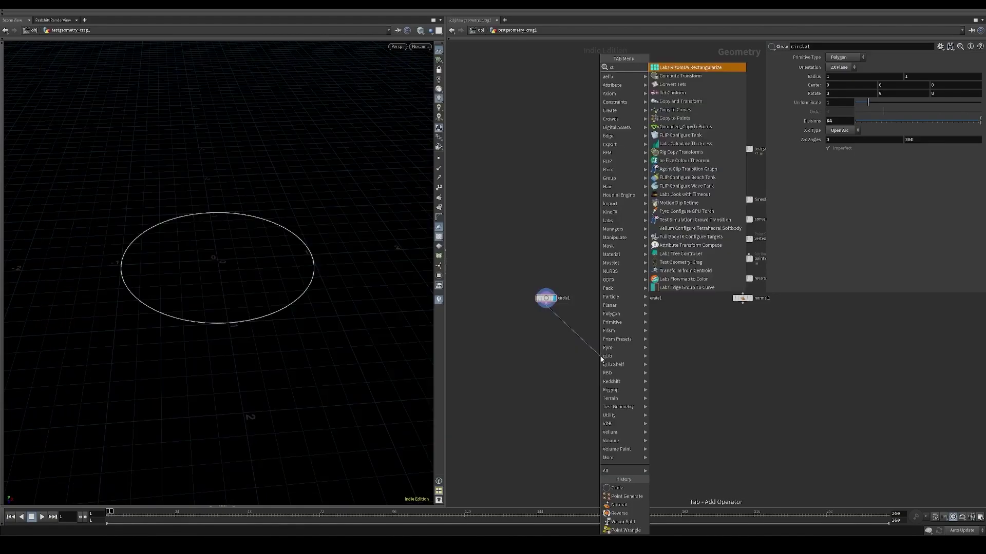
{"action": "key", "text": "Return"}
{"action": "left_click", "coordinate": [600, 356]}
{"action": "left_click_drag", "start_coordinate": [600, 353], "coordinate": [546, 351]}
{"action": "middle_click_drag", "start_coordinate": [550, 369], "coordinate": [579, 367]}
- Insert a Point Wrangle named set_pscale between pointgenerate1 and copytopoints1
{"action": "key", "text": "Tab"}
{"action": "type", "text": "pointwr"}
{"action": "key", "text": "Return"}
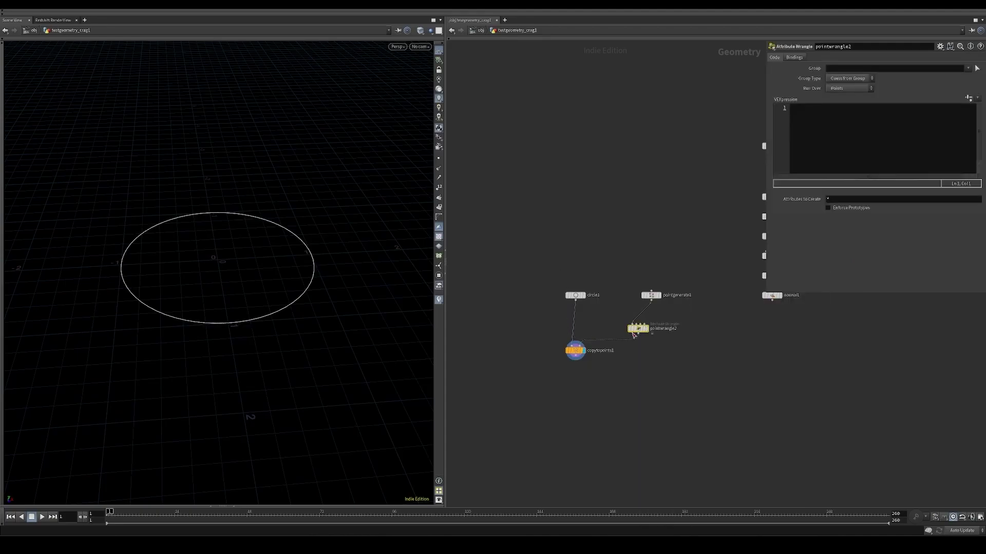
{"action": "left_click", "coordinate": [653, 332]}
{"action": "type", "text": "set_pscale"}
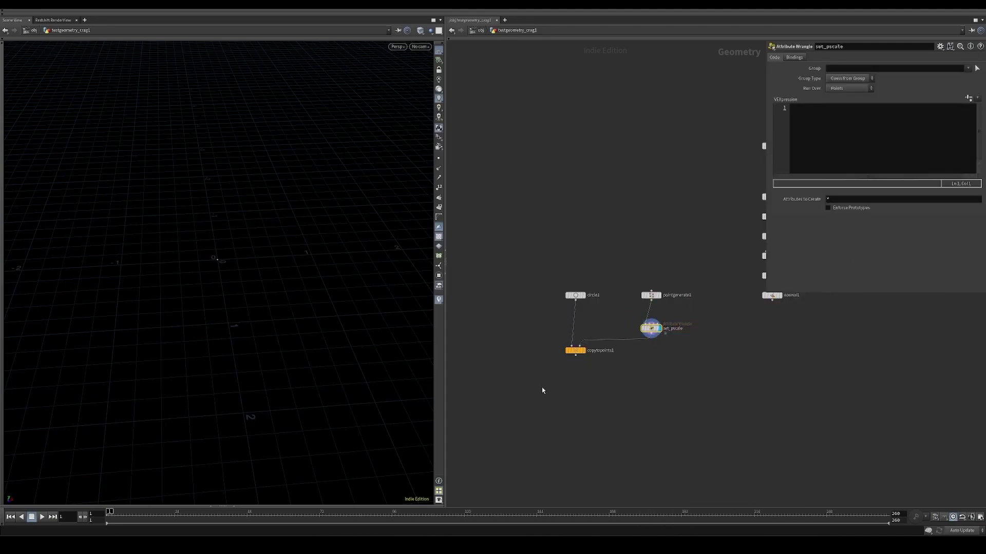
{"action": "left_click", "coordinate": [575, 351]}
{"action": "left_click", "coordinate": [651, 329]}
{"action": "left_click", "coordinate": [851, 166]}
{"action": "type", "text": "@pscale = float ( @ptnum ) * ch ( \"scale\" );"}
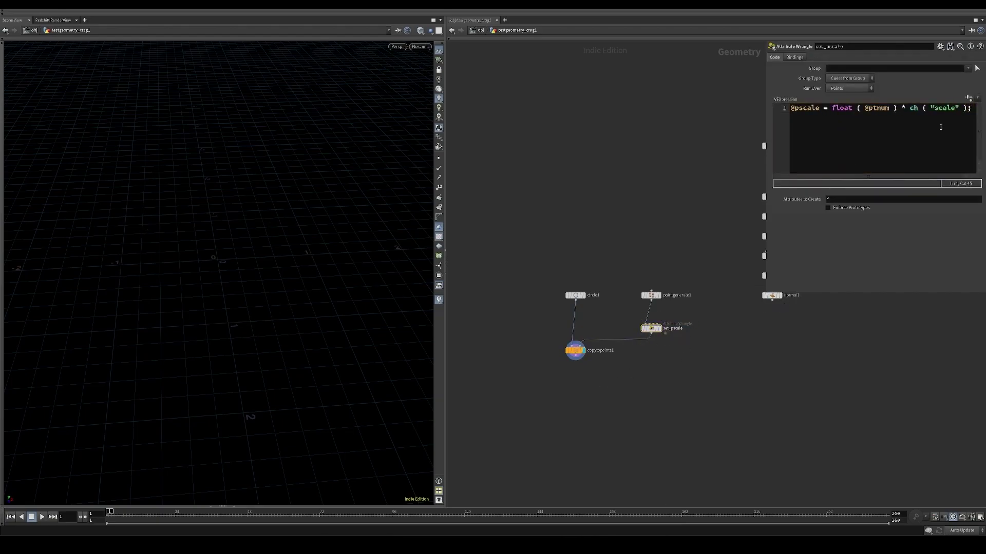
{"action": "left_click", "coordinate": [968, 98]}
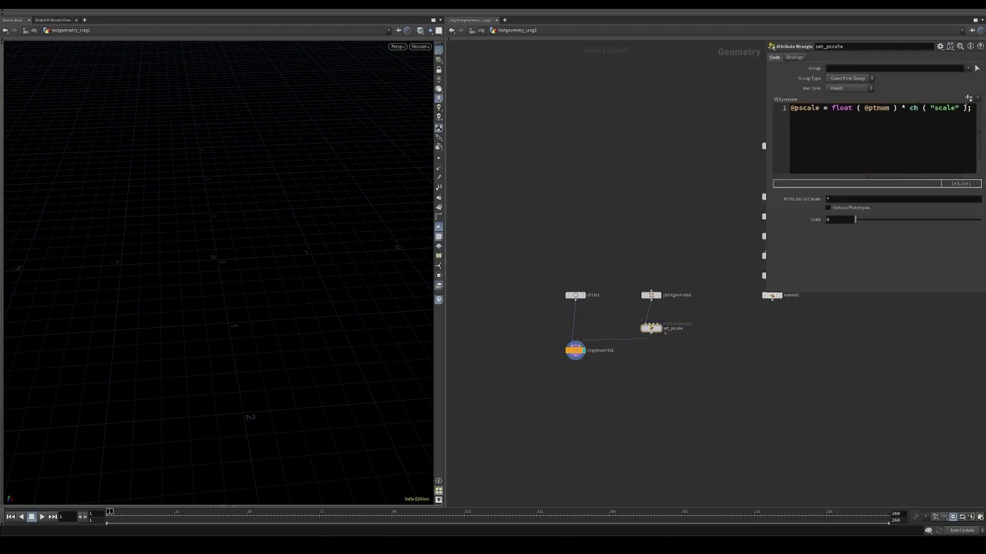
{"action": "key", "text": "Return"}
{"action": "left_click_drag", "start_coordinate": [206, 308], "coordinate": [427, 167]}
{"action": "left_click", "coordinate": [438, 159]}
{"action": "right_click_drag", "start_coordinate": [294, 306], "coordinate": [389, 307]}
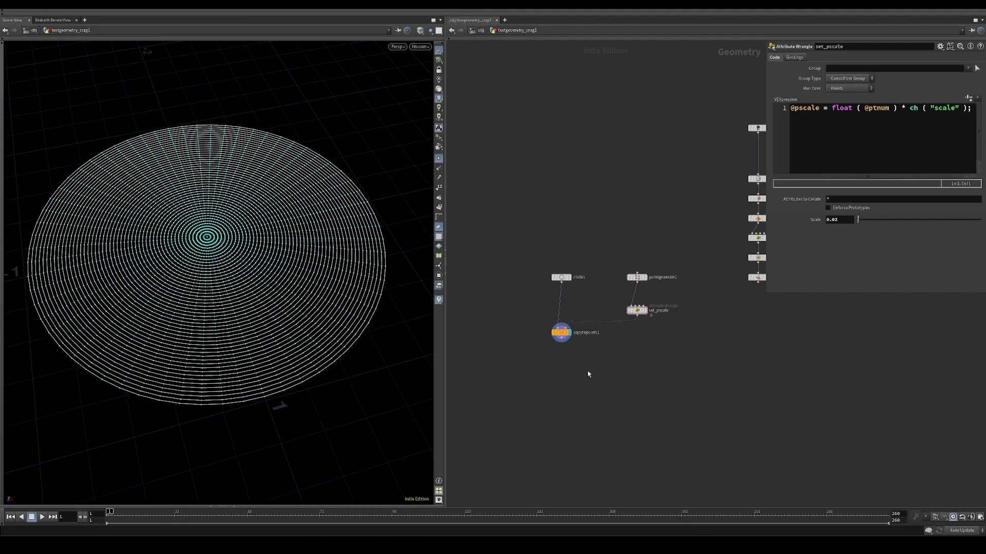
{"action": "middle_click_drag", "start_coordinate": [563, 348], "coordinate": [554, 327]}
- Add a Resample node below the copied circles
{"action": "key", "text": "Tab"}
{"action": "type", "text": "resa"}
{"action": "key", "text": "Return"}
{"action": "left_click", "coordinate": [559, 359]}
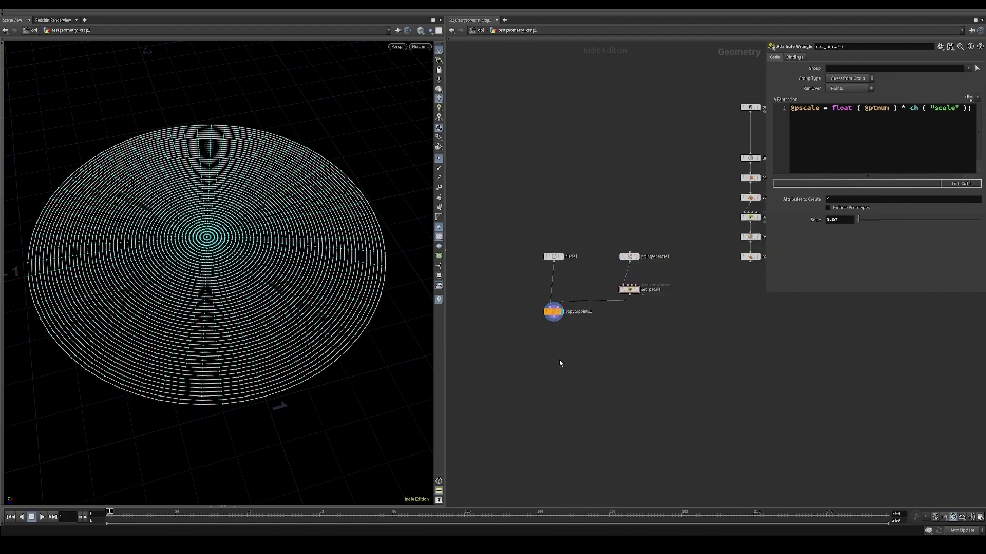
- Resample at 0.025 length as subdivision curves with a curveu attribute
{"action": "left_click", "coordinate": [843, 124]}
{"action": "type", "text": "0.025"}
{"action": "key", "text": "Return"}
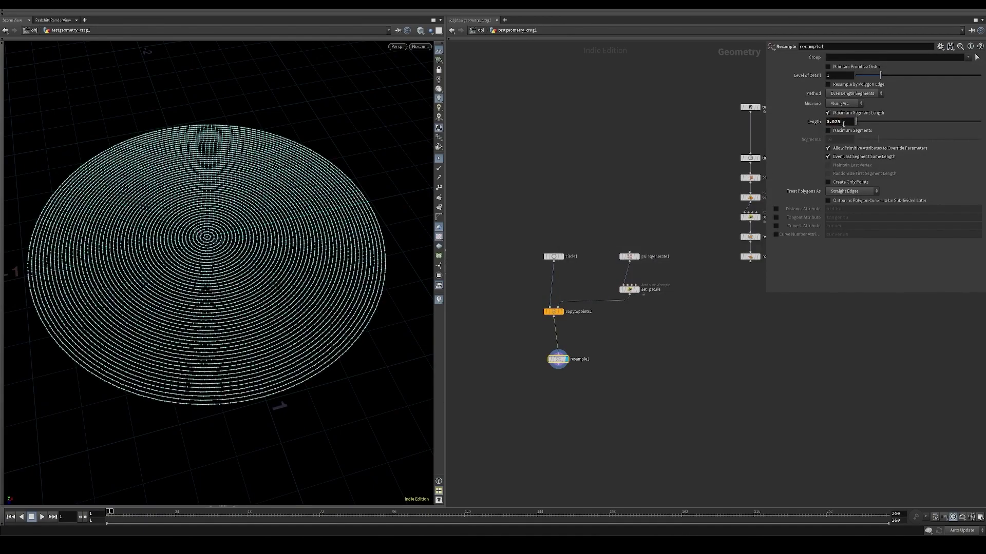
{"action": "left_click", "coordinate": [857, 208]}
{"action": "left_click", "coordinate": [776, 226]}
{"action": "scroll", "coordinate": [642, 308], "scroll_direction": "down", "scroll_amount": 2}
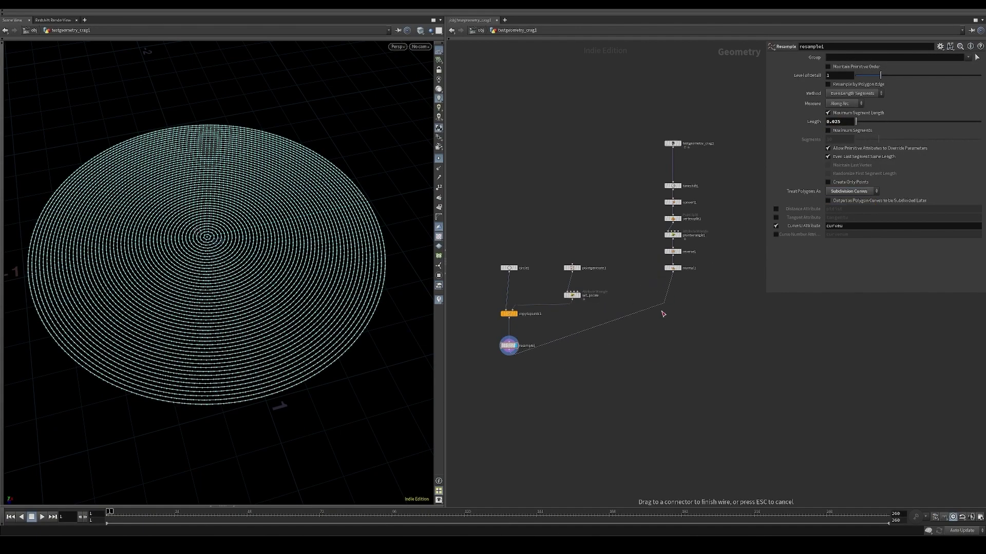
- Add a Match Size node set to Scale to Fit with non-uniform scaling
{"action": "key", "text": "Tab"}
{"action": "type", "text": "match si"}
{"action": "key", "text": "Return"}
{"action": "left_click", "coordinate": [615, 405]}
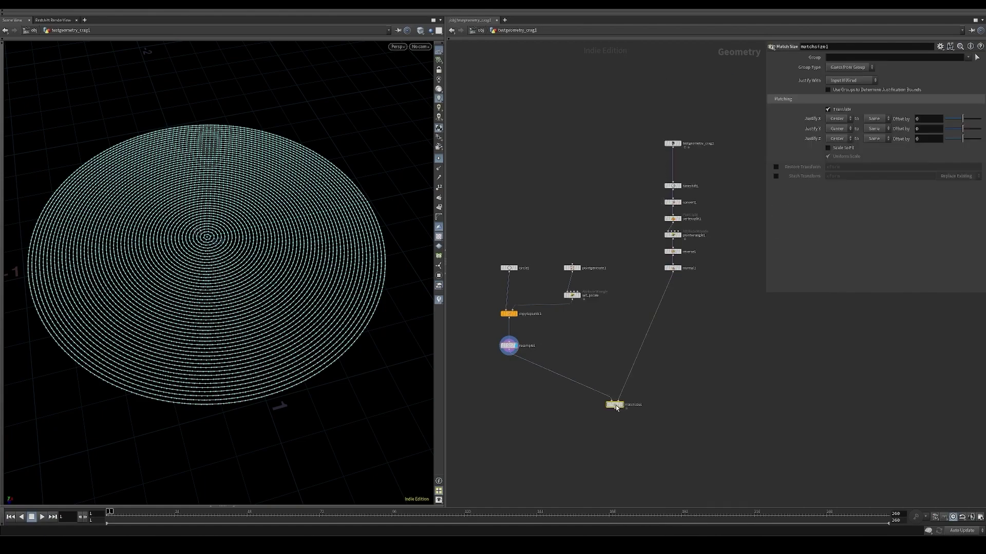
{"action": "left_click", "coordinate": [828, 148]}
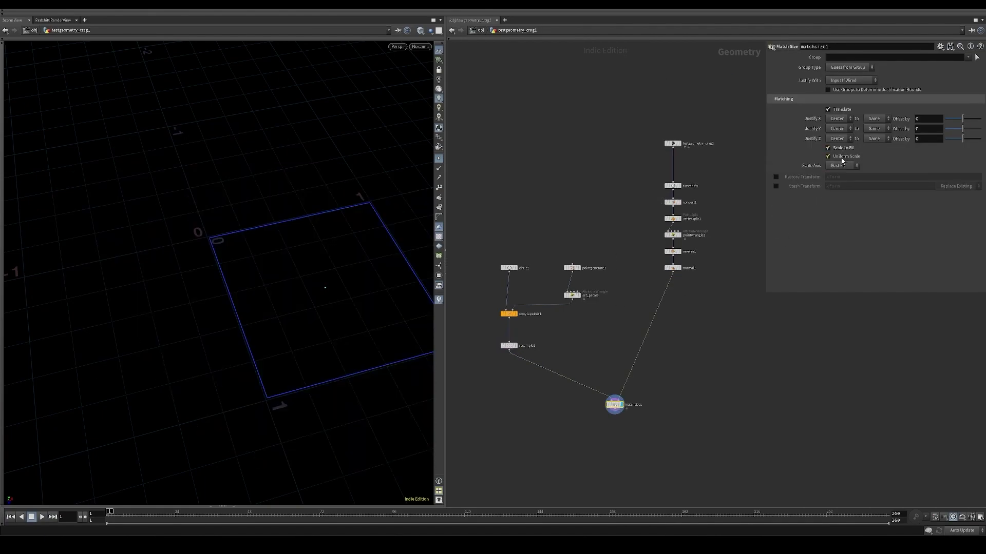
{"action": "left_click", "coordinate": [842, 157]}
{"action": "scroll", "coordinate": [473, 176], "scroll_direction": "up", "scroll_amount": 1}
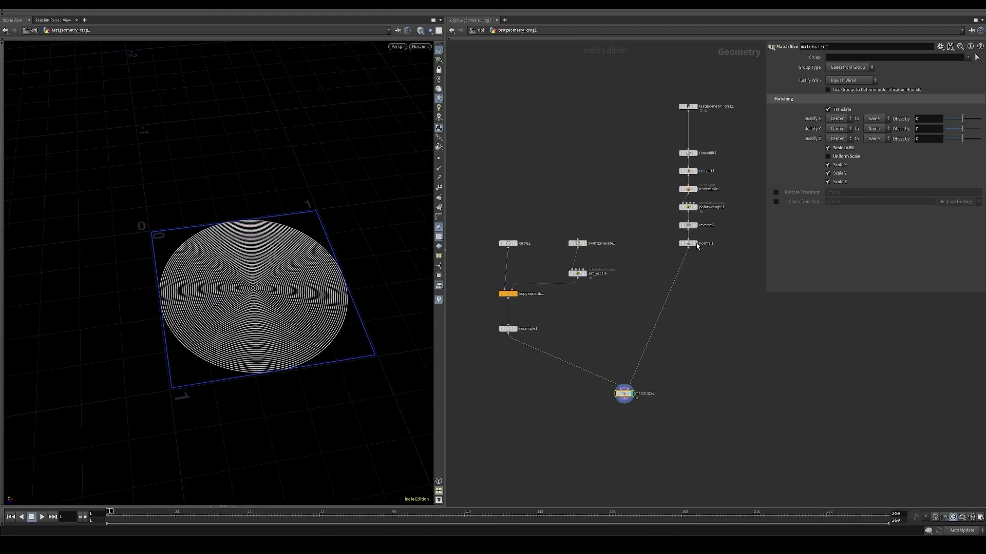
- Template normal1 as a reference and add a Transform node below Match Size
{"action": "left_click", "coordinate": [692, 243]}
{"action": "mouse_move", "coordinate": [315, 331]}
{"action": "left_mouse_down"}
{"action": "mouse_move", "coordinate": [326, 330]}
{"action": "mouse_move", "coordinate": [308, 331]}
{"action": "left_mouse_up"}
{"action": "key", "text": "ctrl+z"}
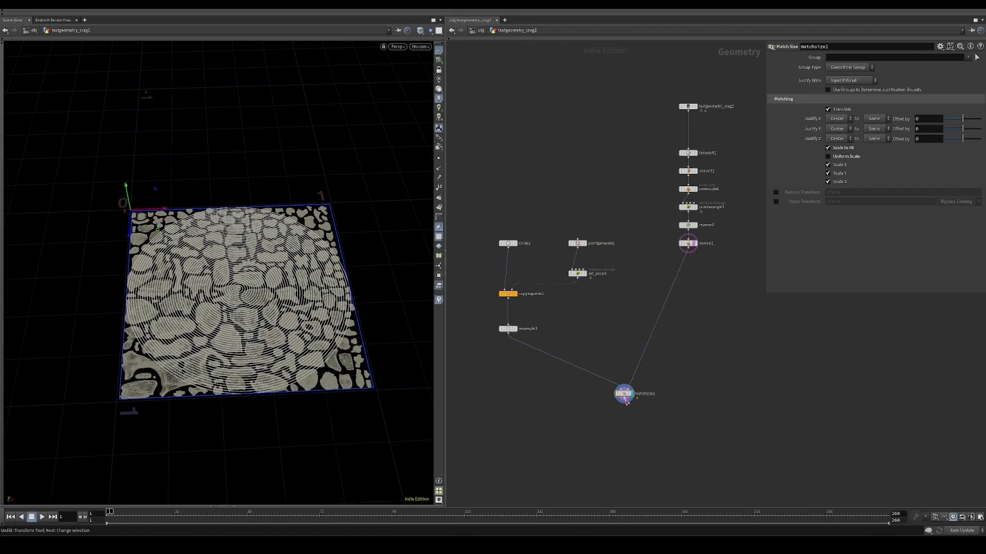
{"action": "key", "text": "Tab"}
{"action": "type", "text": "tra"}
{"action": "left_click", "coordinate": [704, 84]}
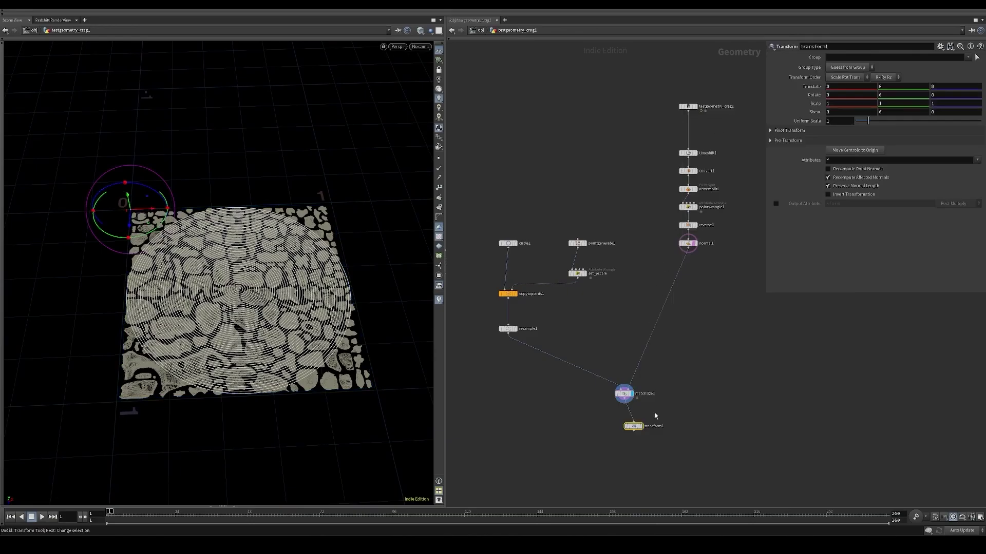
- Scale the rings uniformly by 1.42 about a $CEX $CEY $CEZ centroid pivot
{"action": "left_click", "coordinate": [624, 433]}
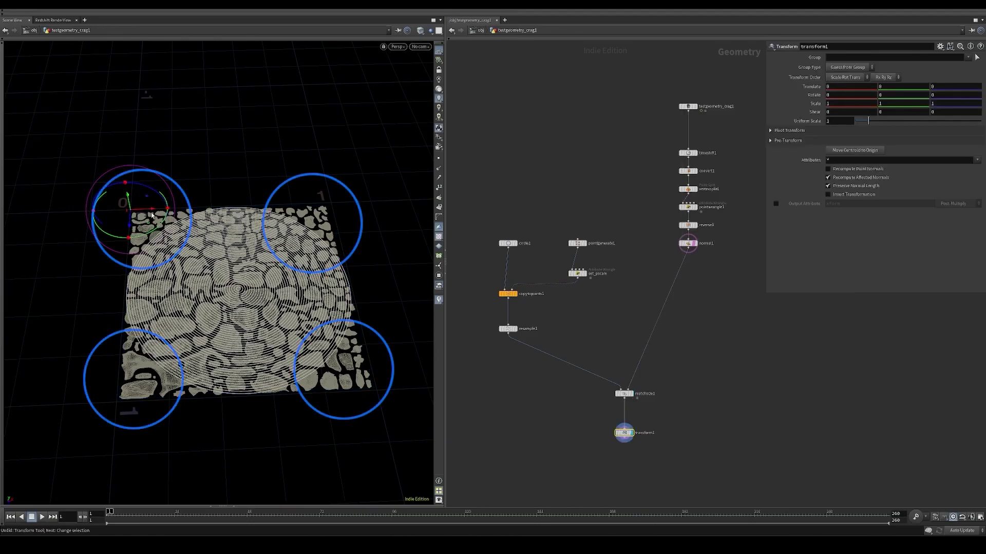
{"action": "left_click", "coordinate": [786, 130]}
{"action": "left_click", "coordinate": [834, 141]}
{"action": "type", "text": "$CEX"}
{"action": "key", "text": "Return"}
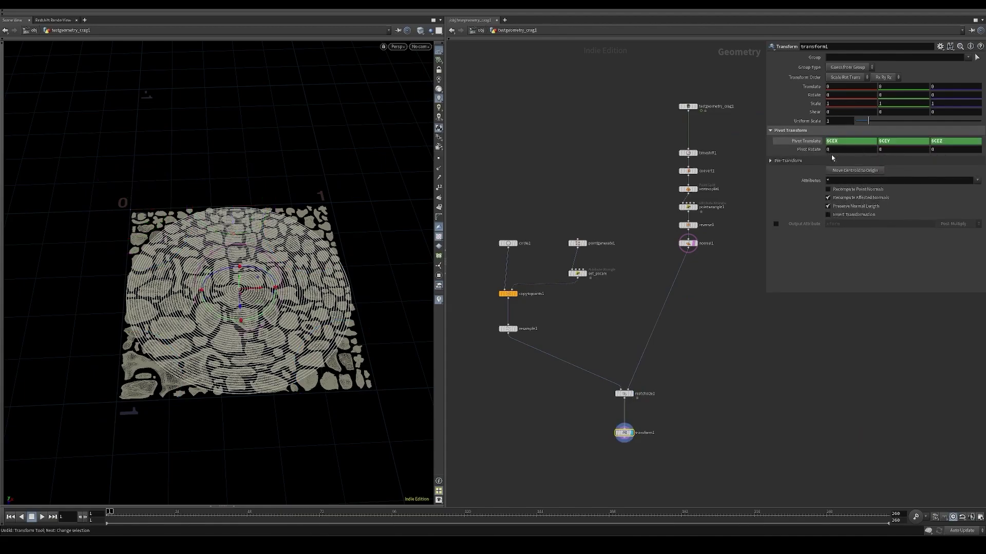
{"action": "left_click_drag", "start_coordinate": [868, 121], "coordinate": [873, 121]}
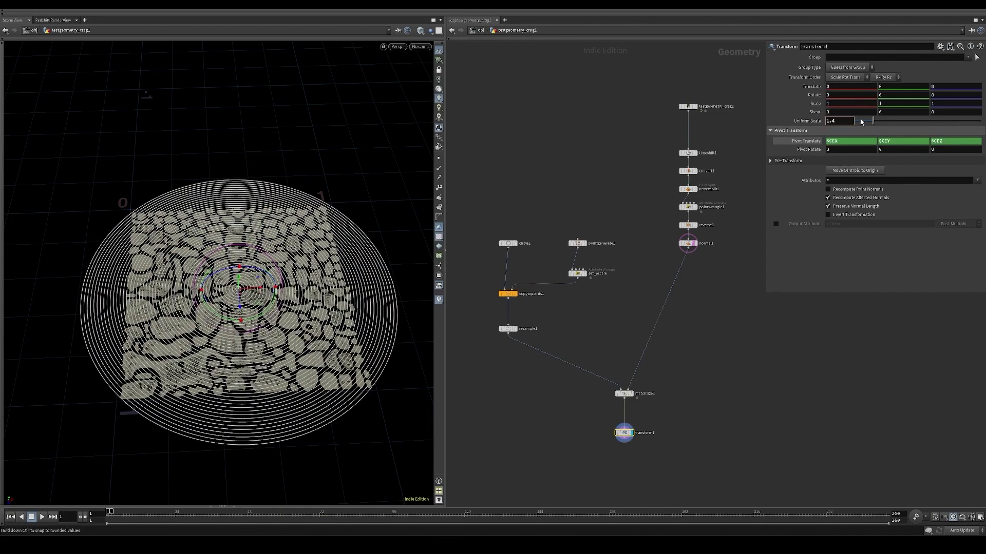
{"action": "key", "text": "Escape"}
{"action": "key", "text": "space+2"}
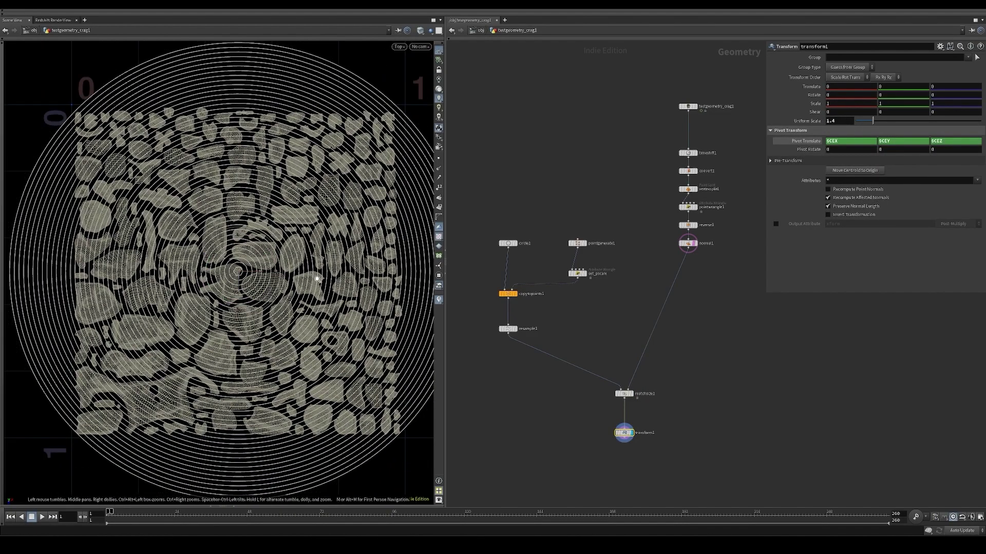
{"action": "type", "text": "1.42"}
{"action": "key", "text": "Return"}
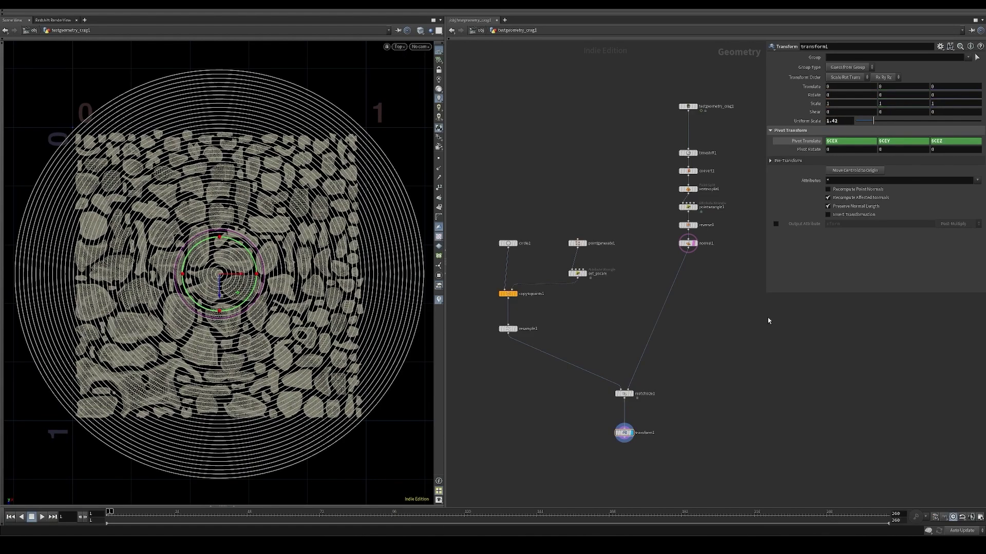
{"action": "left_click", "coordinate": [687, 243]}
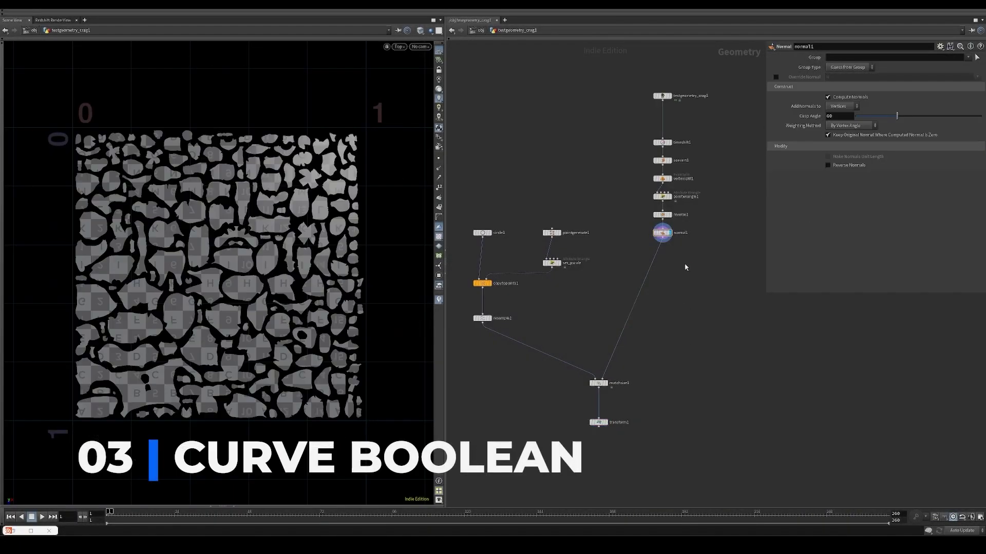
- Add a Labs Thicken under normal1, thickening 0.025 in both directions
{"action": "left_click_drag", "start_coordinate": [341, 293], "coordinate": [355, 328]}
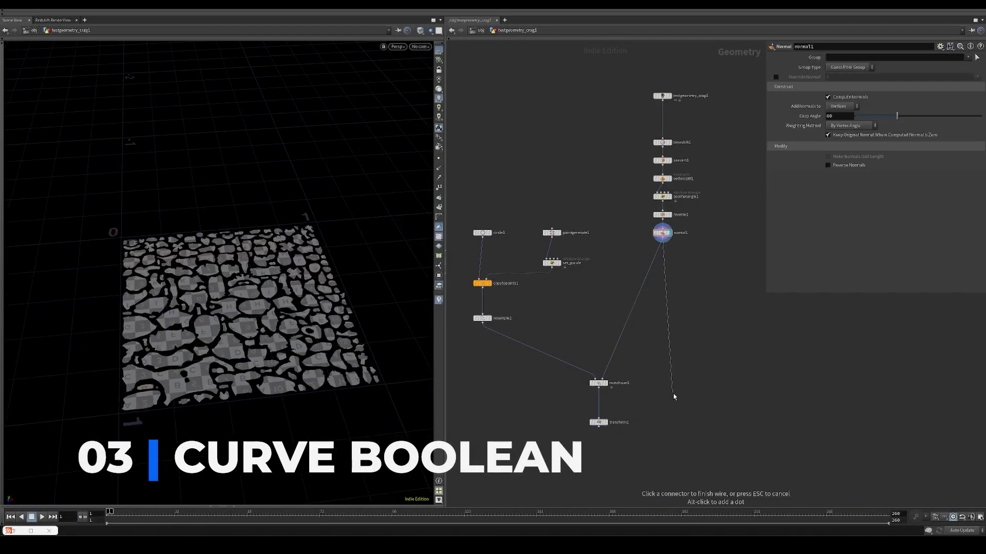
{"action": "key", "text": "Tab"}
{"action": "type", "text": "labs thic"}
{"action": "key", "text": "Return"}
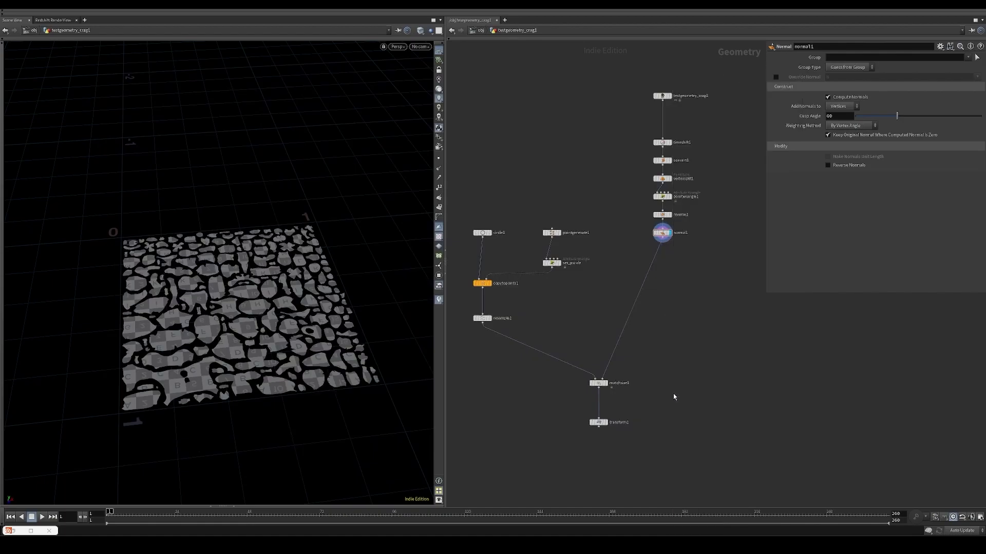
{"action": "left_click", "coordinate": [673, 393]}
{"action": "left_click_drag", "start_coordinate": [280, 360], "coordinate": [282, 381]}
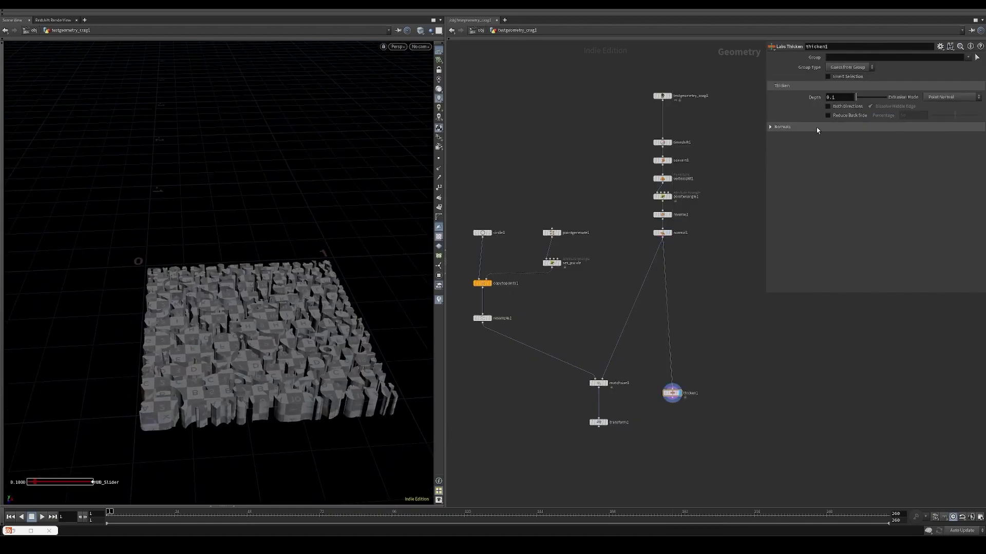
{"action": "left_click", "coordinate": [847, 105]}
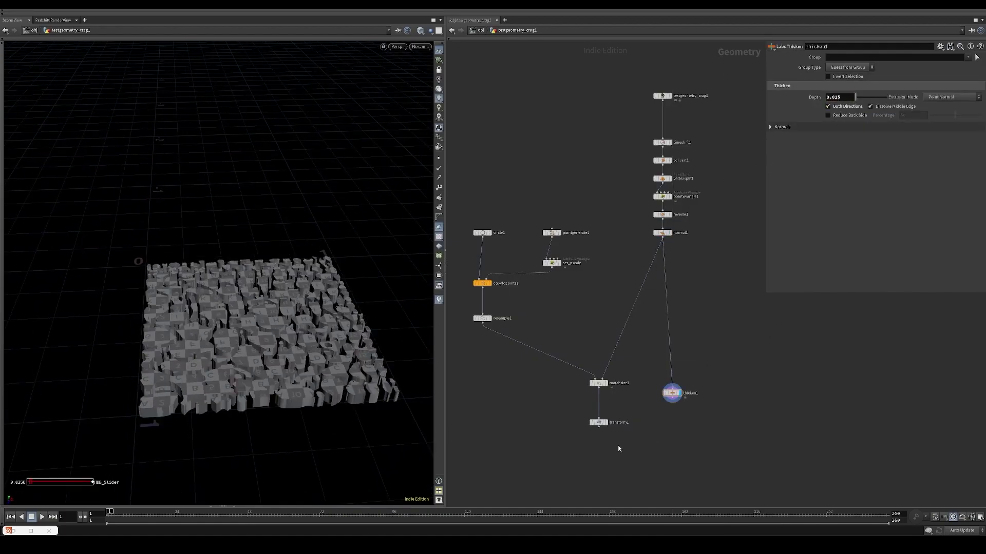
{"action": "middle_click_drag", "start_coordinate": [618, 452], "coordinate": [581, 394]}
{"action": "key", "text": "Tab"}
{"action": "type", "text": "boolean"}
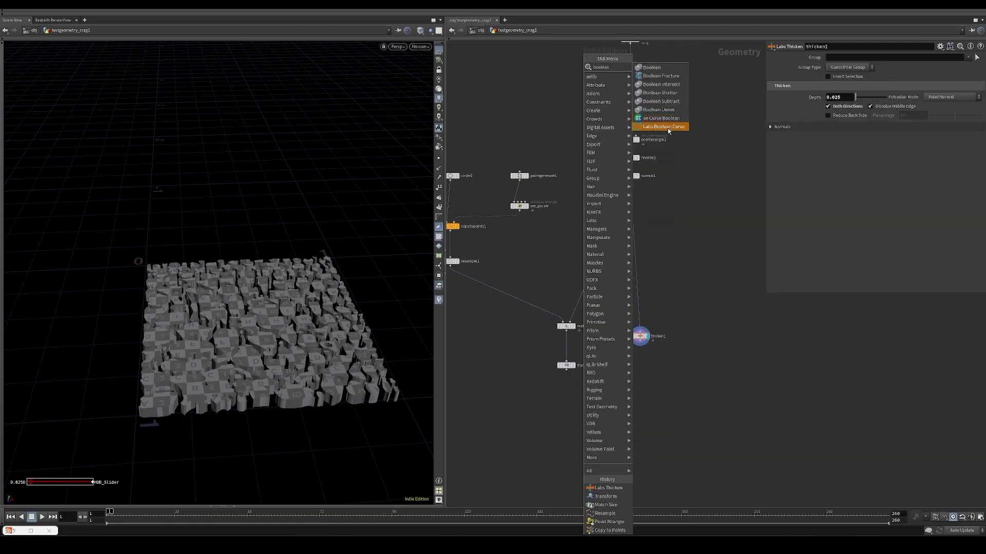
- Add a Labs Boolean Curve node fed by thicken1 and transform1
{"action": "left_click", "coordinate": [667, 127]}
{"action": "left_click", "coordinate": [589, 420]}
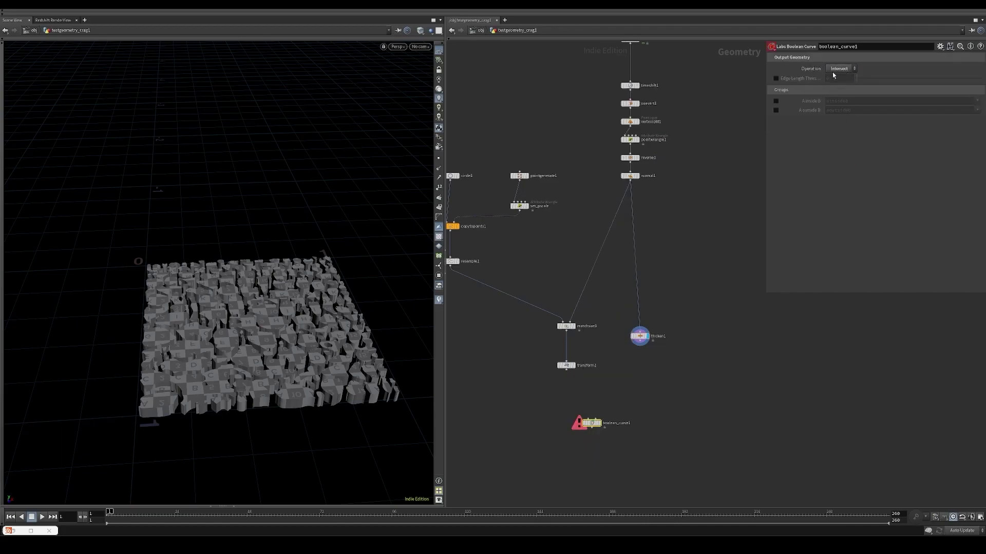
{"action": "left_click_drag", "start_coordinate": [640, 343], "coordinate": [594, 418]}
{"action": "left_click_drag", "start_coordinate": [567, 373], "coordinate": [588, 418]}
{"action": "key", "text": "Tab"}
- Add a Labs Delete Small Parts node measuring by Perimeter with a 0.015 threshold
{"action": "type", "text": "delete sm"}
{"action": "key", "text": "Down"}
{"action": "key", "text": "Return"}
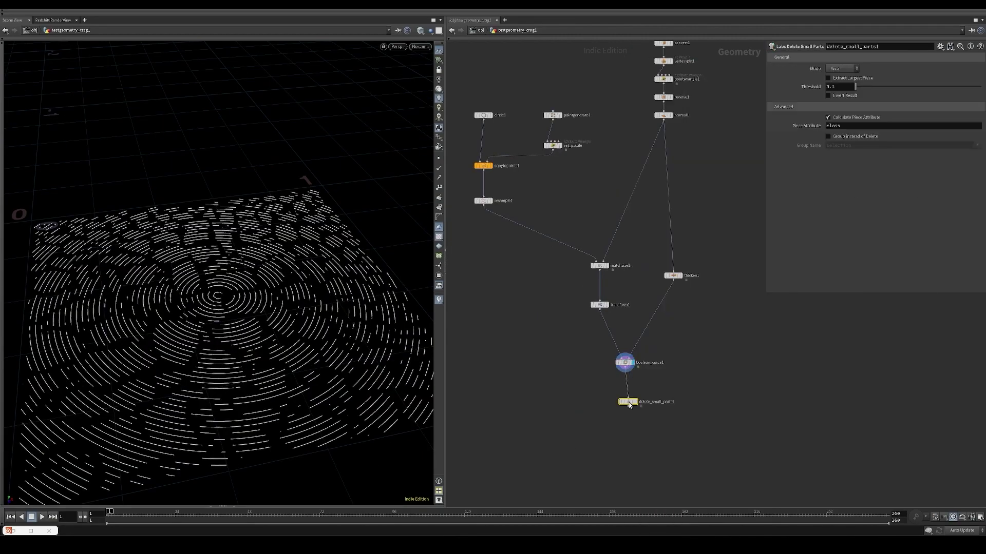
{"action": "left_click", "coordinate": [644, 388]}
{"action": "left_click", "coordinate": [632, 395]}
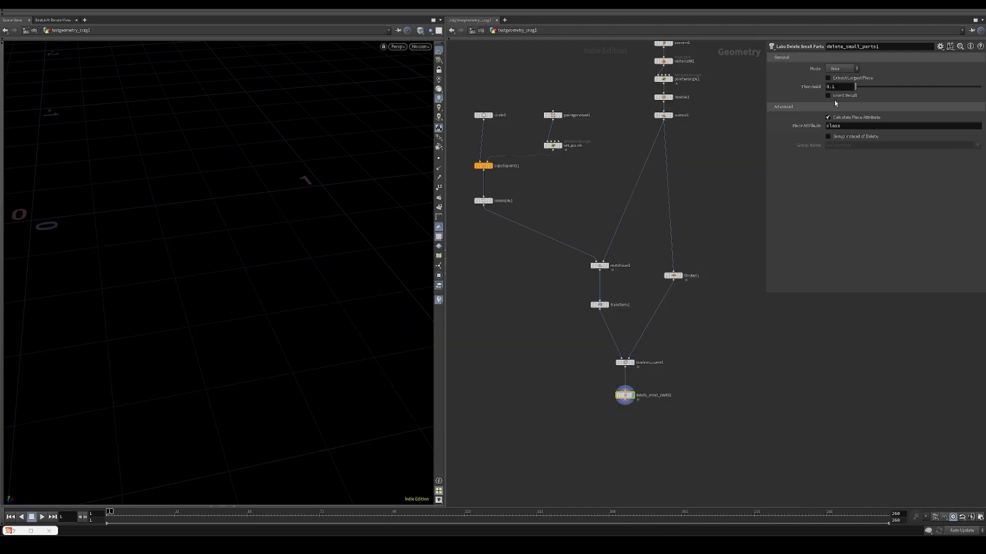
{"action": "left_click", "coordinate": [842, 69]}
{"action": "left_click", "coordinate": [839, 145]}
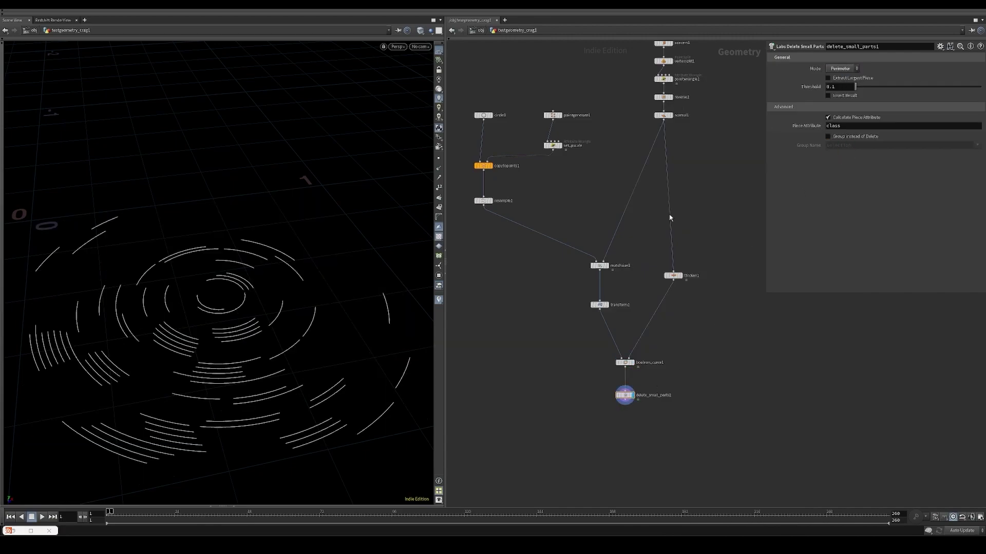
{"action": "left_click", "coordinate": [846, 90]}
{"action": "type", "text": "0.015"}
{"action": "key", "text": "Return"}
- Template the thicken node and switch the viewport to a top view
{"action": "scroll", "coordinate": [269, 337], "scroll_direction": "down", "scroll_amount": 3}
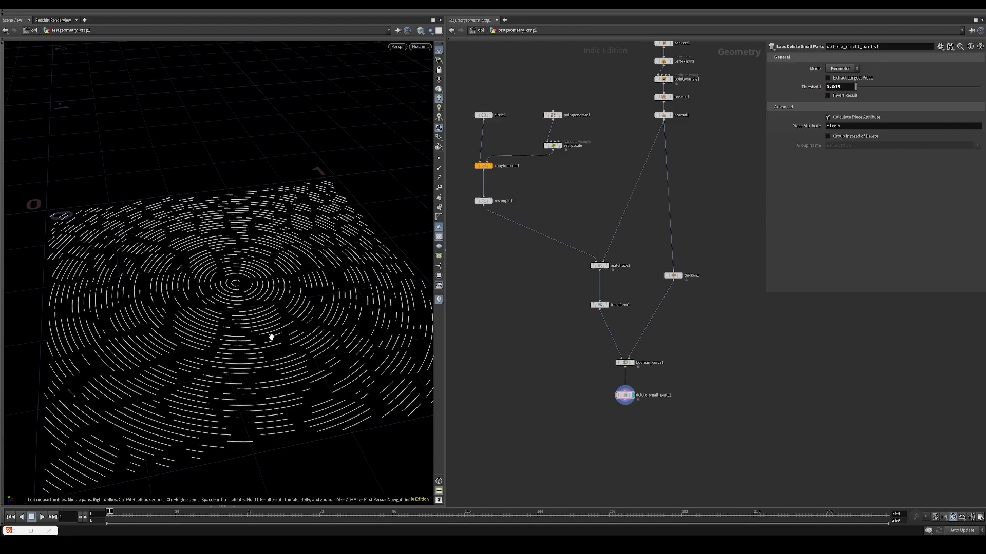
{"action": "middle_click_drag", "start_coordinate": [632, 288], "coordinate": [612, 315]}
{"action": "left_click", "coordinate": [659, 303]}
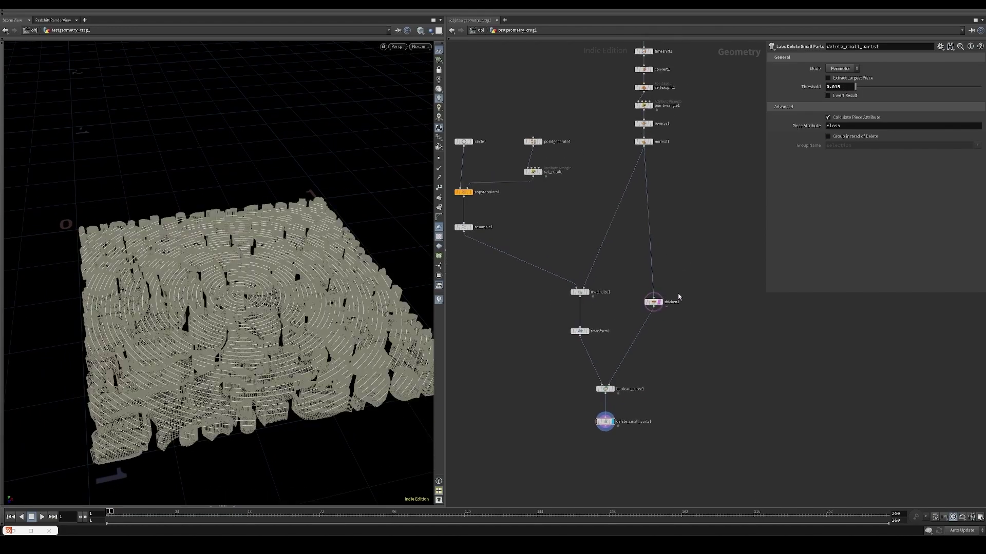
{"action": "key", "text": "space+2"}
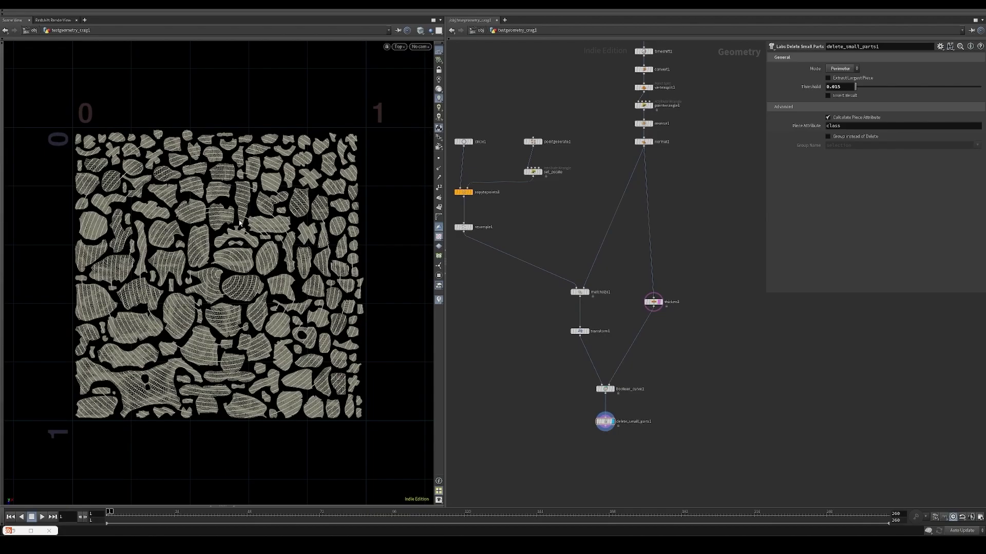
{"action": "left_click", "coordinate": [653, 302]}
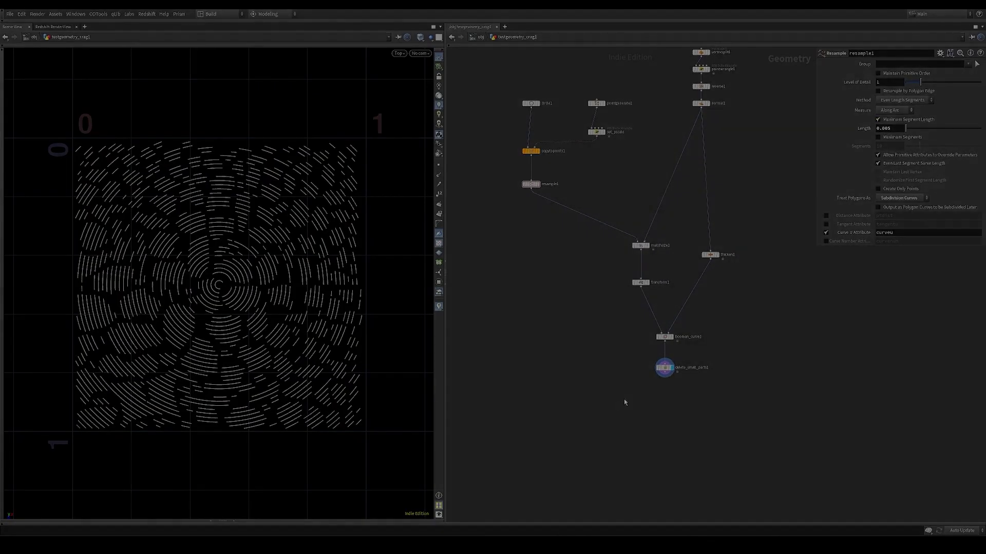
- Add a UV Texture node below delete_small_parts1 using Rows & Columns projection
{"action": "key", "text": "Tab"}
{"action": "type", "text": "uv tex"}
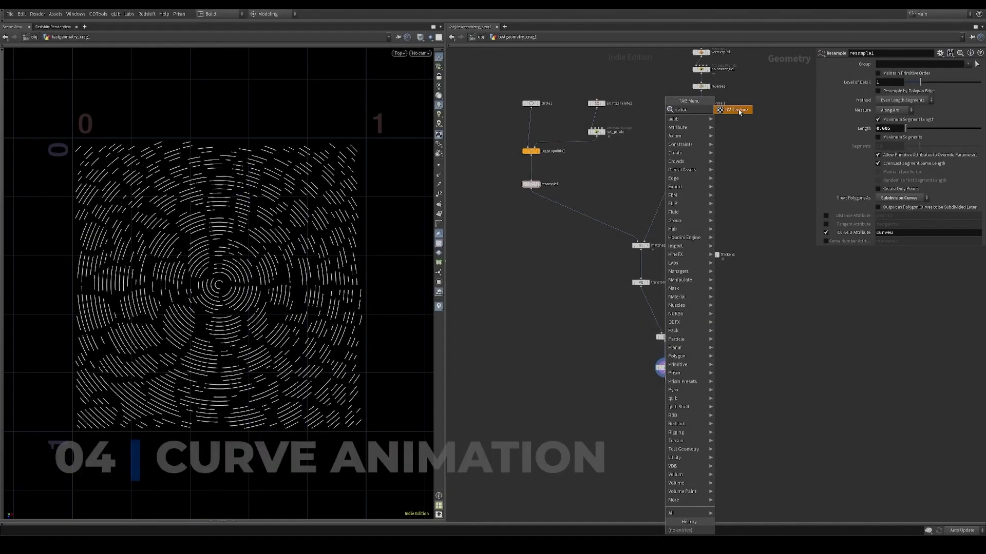
{"action": "left_click", "coordinate": [740, 112]}
{"action": "left_click", "coordinate": [662, 398]}
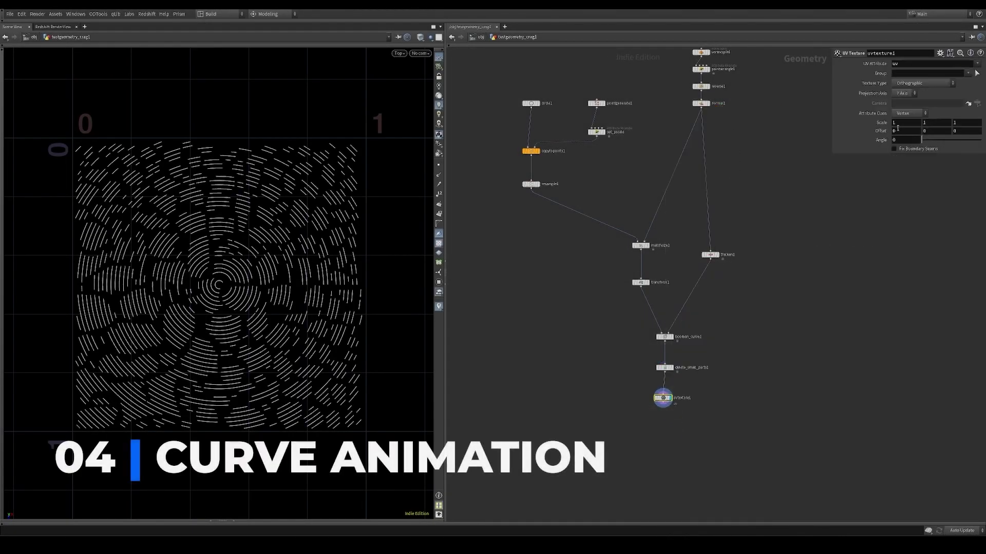
{"action": "left_click", "coordinate": [919, 83]}
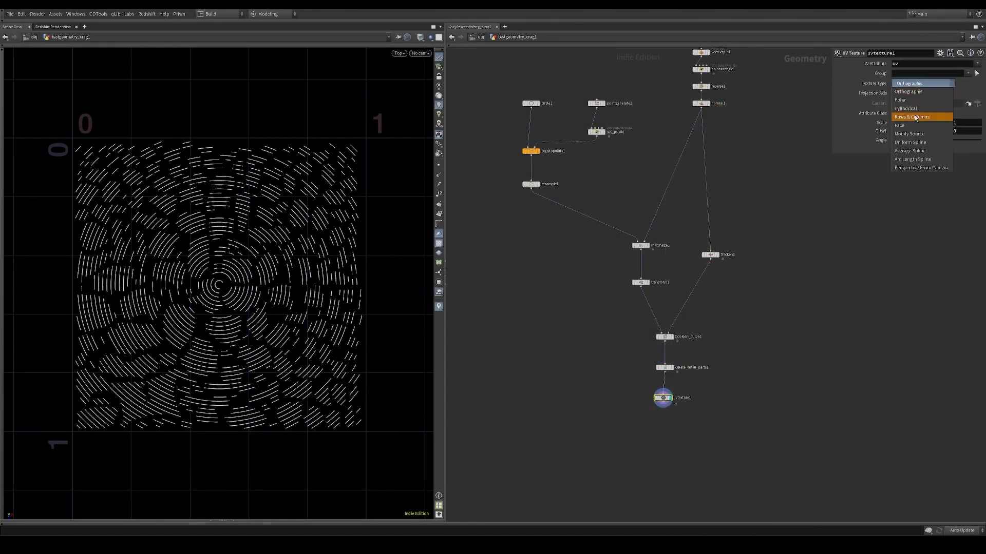
{"action": "left_click", "coordinate": [915, 118]}
- Place a point wrangle node below uvtexture1
{"action": "scroll", "coordinate": [669, 419], "scroll_direction": "up", "scroll_amount": 3}
{"action": "key", "text": "Tab"}
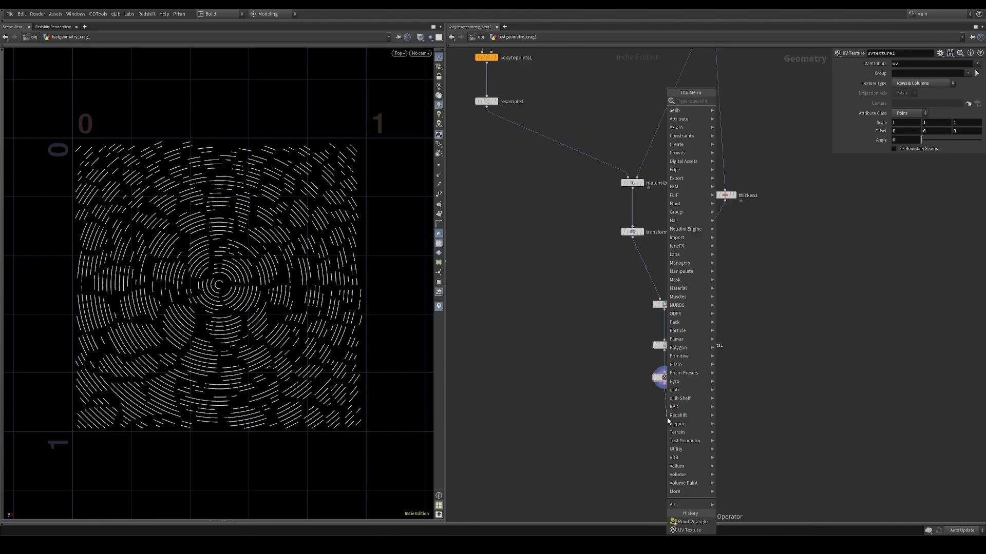
{"action": "left_click", "coordinate": [692, 522]}
{"action": "left_click", "coordinate": [666, 418]}
{"action": "type", "text": "curve_animation"}
{"action": "key", "text": "Return"}
{"action": "left_click", "coordinate": [812, 142]}
{"action": "type", "text": "f@u +"}
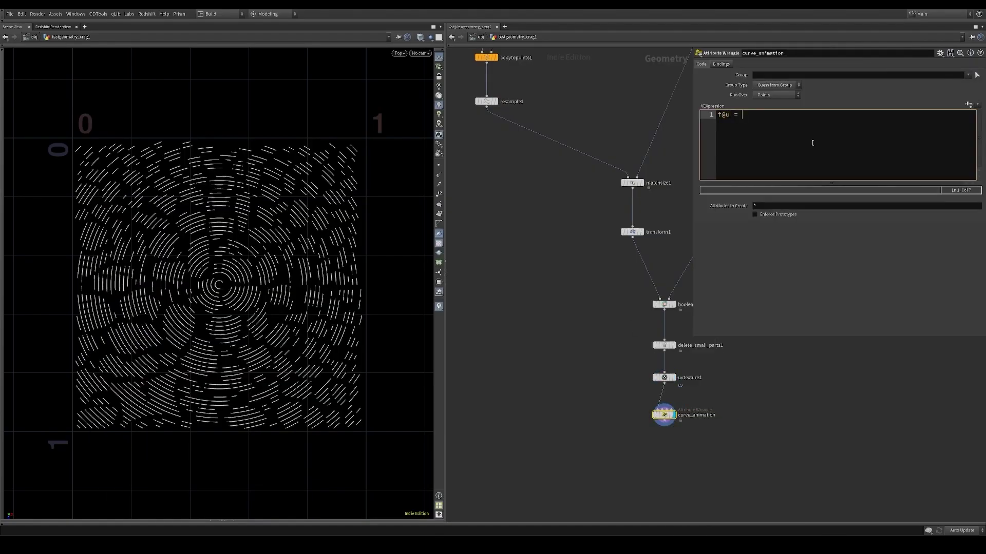
{"action": "type", "text": "= rand ( @primnum ) + $P"}
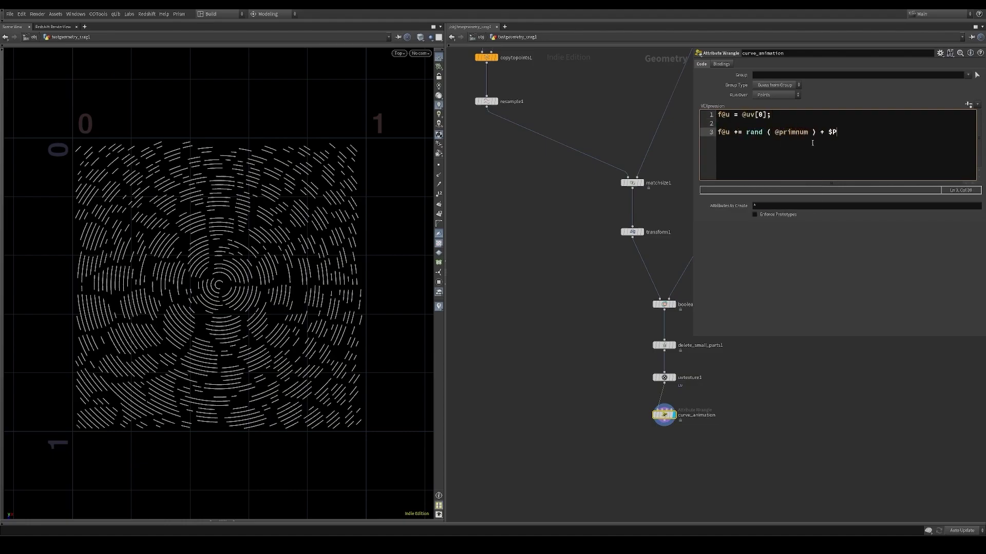
{"action": "type", "text": "I;     float u ="}
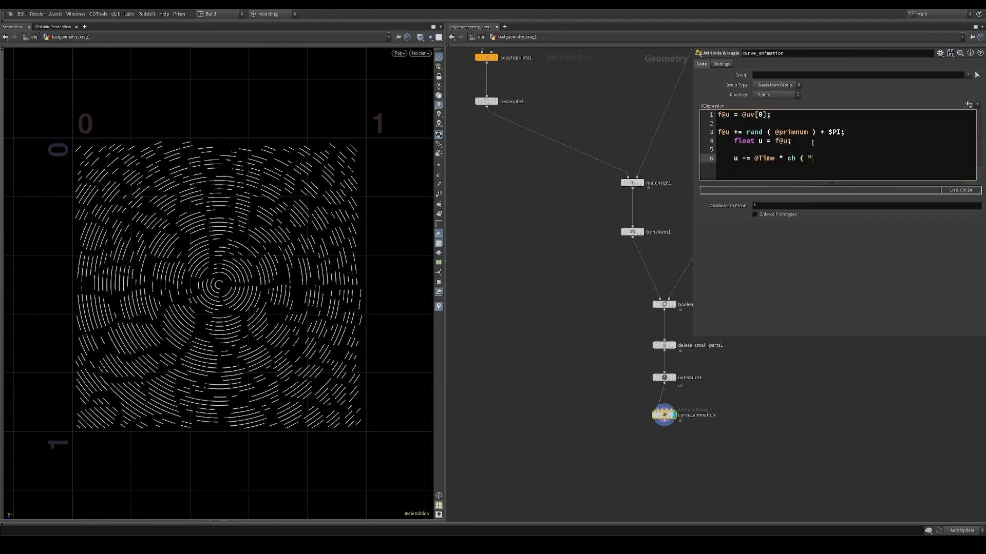
{"action": "type", "text": " f@u;      u -= @Time * ch ( \"speed\" ) * fit01 ( rand ("}
{"action": "type", "text": " @primnum ), .5, 1.5 );"}
{"action": "key", "text": "Return"}
{"action": "type", "text": "u = frac ( u );"}
{"action": "key", "text": "Return"}
{"action": "type", "text": "@Alpha = u;"}
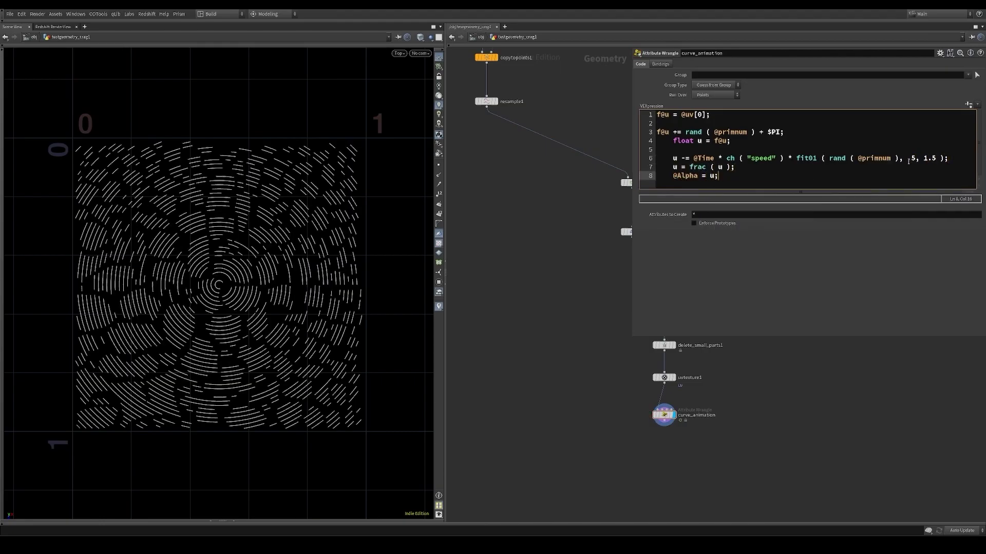
{"action": "key", "text": "Return"}
{"action": "key", "text": "Return"}
{"action": "type", "text": "@"}
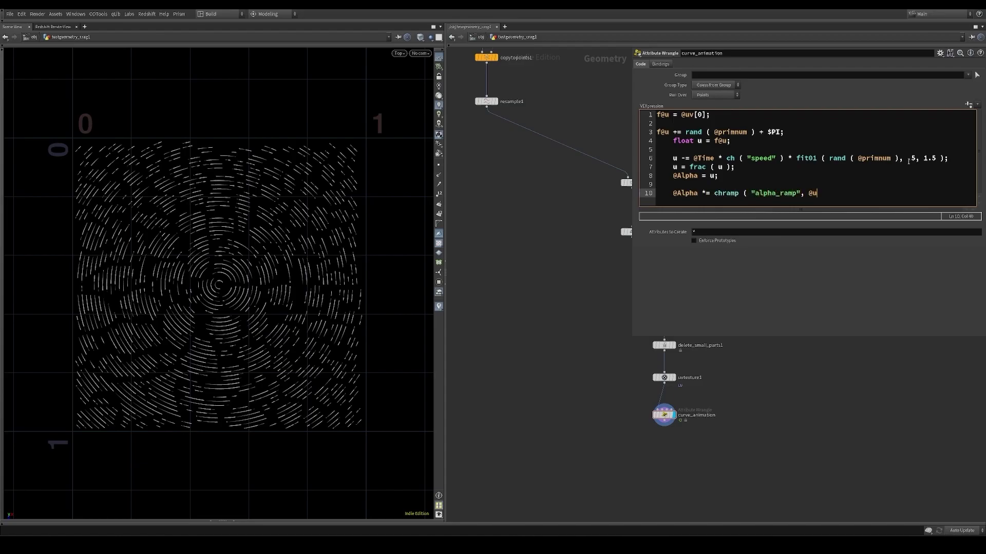
{"action": "type", "text": ";"}
{"action": "key", "text": "Return"}
{"action": "key", "text": "Return"}
{"action": "type", "text": "@pscale = ch ( \"line_width\" ) * A"}
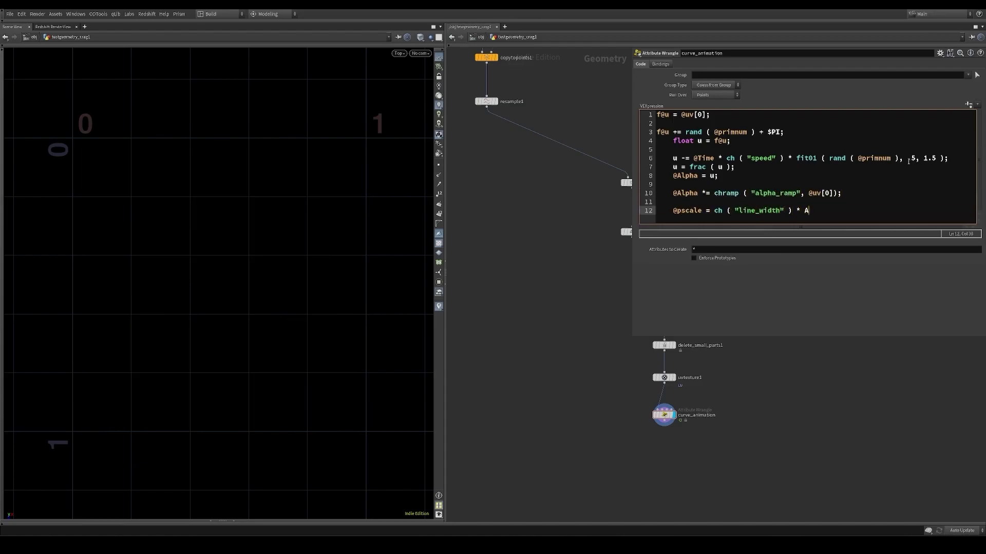
- Create spare parameters with Speed 2 and Line Width 0.0015, and make the alpha ramp B-Spline
{"action": "left_click", "coordinate": [968, 105]}
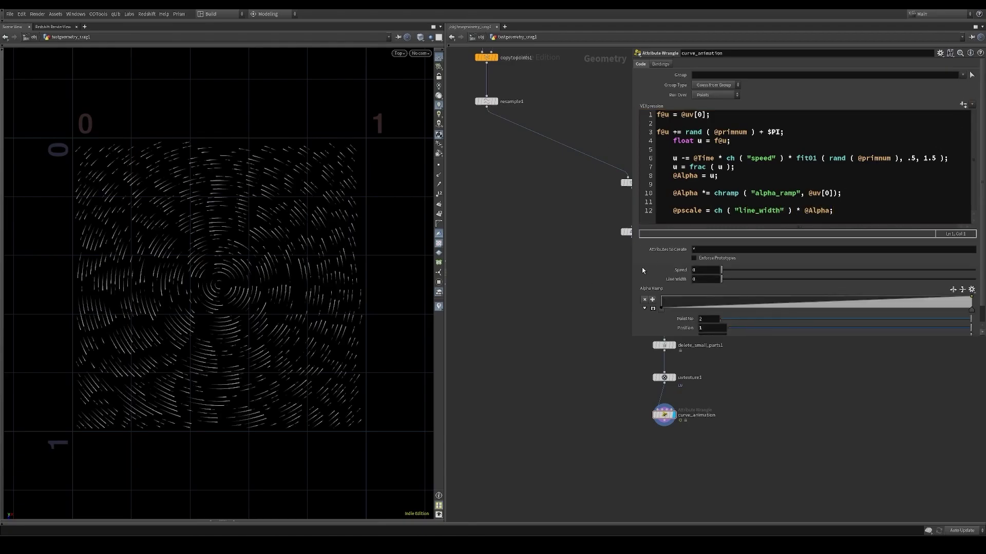
{"action": "left_click", "coordinate": [698, 279]}
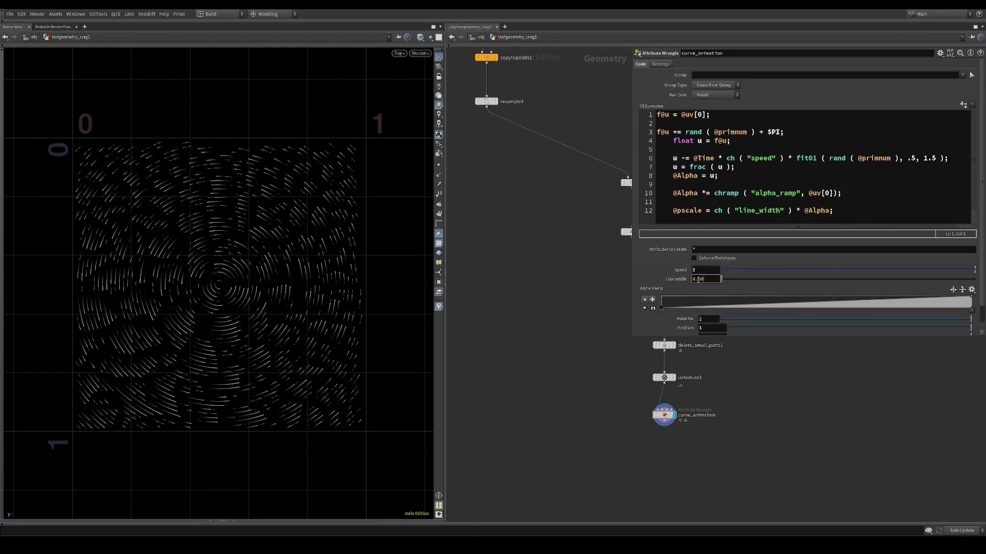
{"action": "left_click_drag", "start_coordinate": [666, 336], "coordinate": [665, 437]}
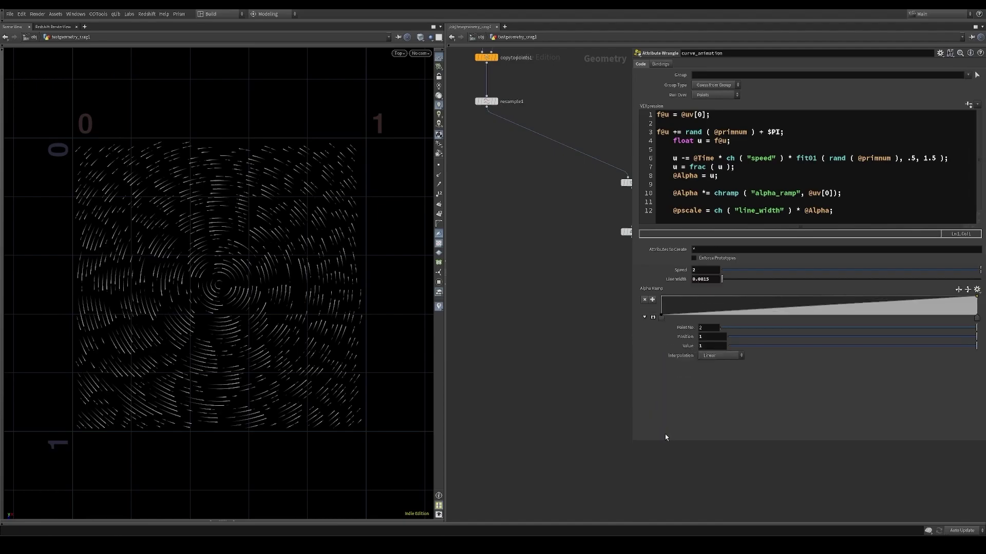
{"action": "left_click", "coordinate": [720, 355]}
{"action": "left_click", "coordinate": [718, 406]}
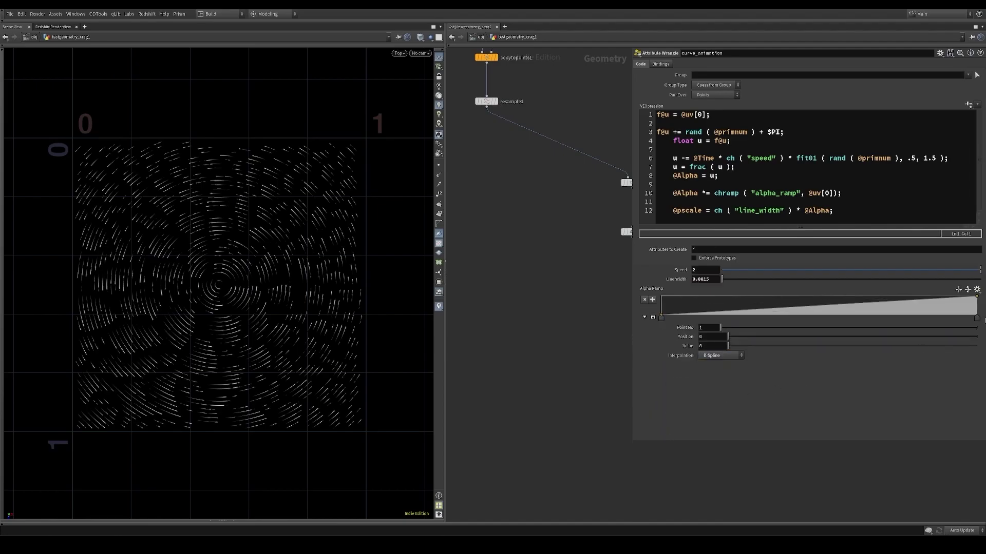
- Add two alpha ramp points at value 1, positioned at 0.15 and 0.85
{"action": "left_click_drag", "start_coordinate": [794, 308], "coordinate": [737, 297]}
{"action": "left_click", "coordinate": [925, 308]}
{"action": "left_click_drag", "start_coordinate": [924, 308], "coordinate": [975, 316]}
{"action": "left_click", "coordinate": [920, 318]}
{"action": "type", "text": "5"}
{"action": "key", "text": "Return"}
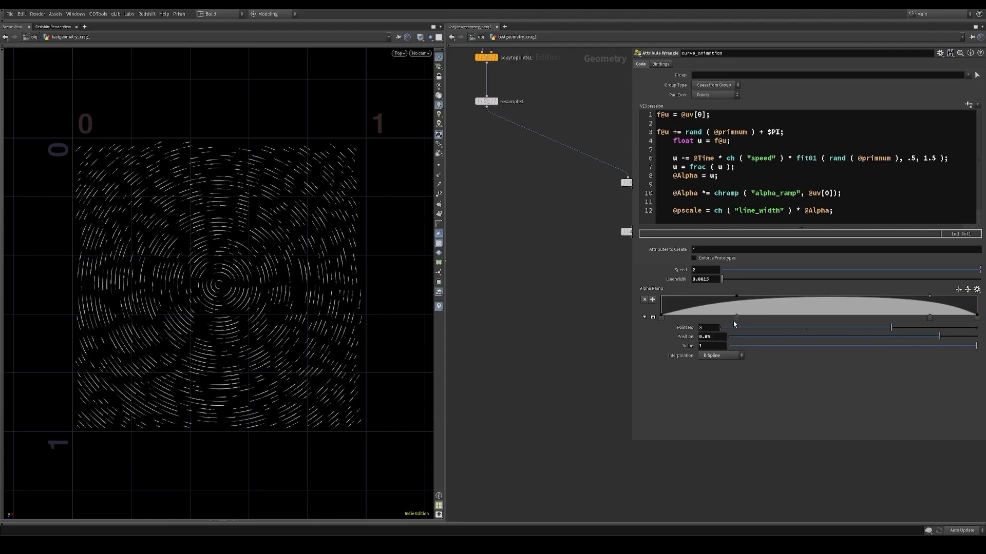
{"action": "type", "text": "15"}
{"action": "key", "text": "Return"}
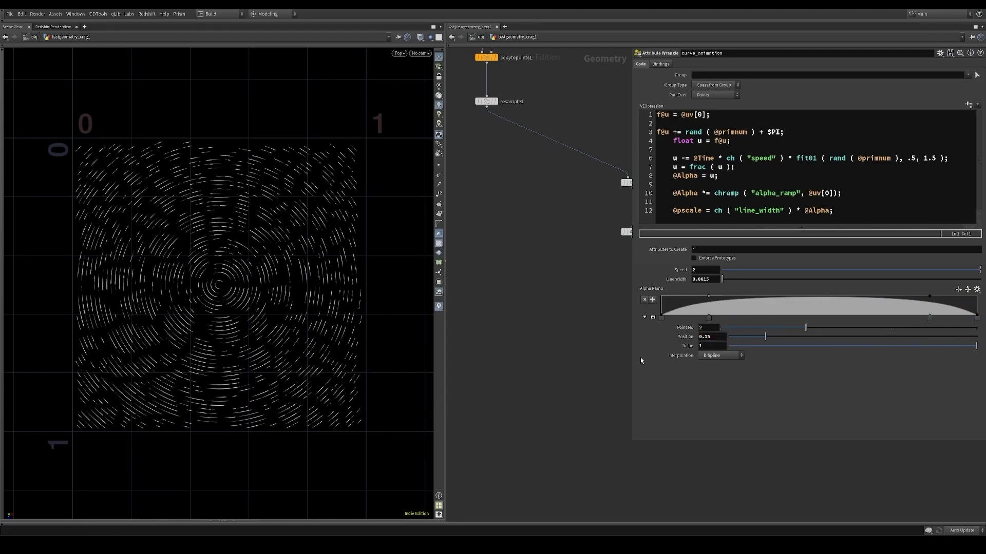
- Pan to curve_animation and drop an Attribute VOP node directly below it
{"action": "left_click_drag", "start_coordinate": [641, 361], "coordinate": [655, 361]}
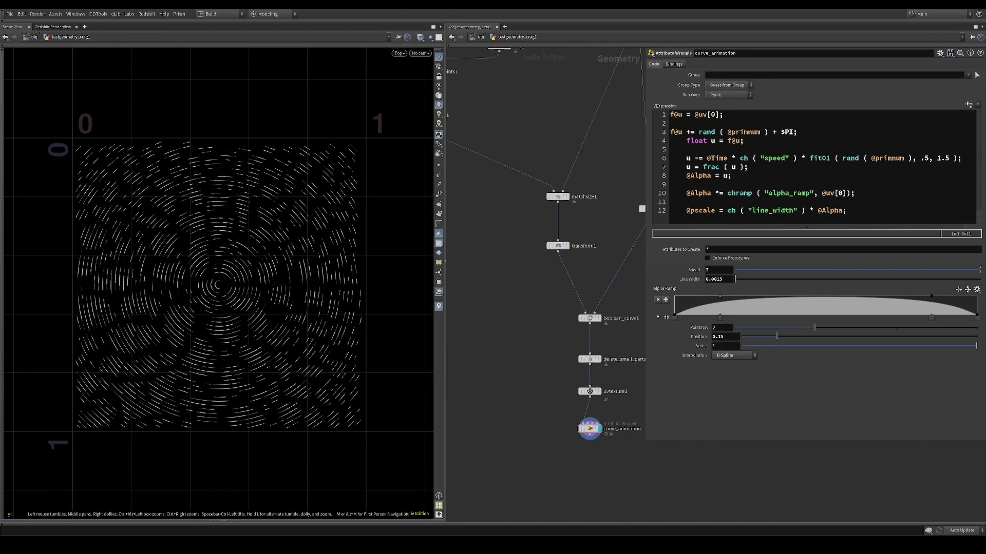
{"action": "left_click_drag", "start_coordinate": [645, 361], "coordinate": [783, 361]}
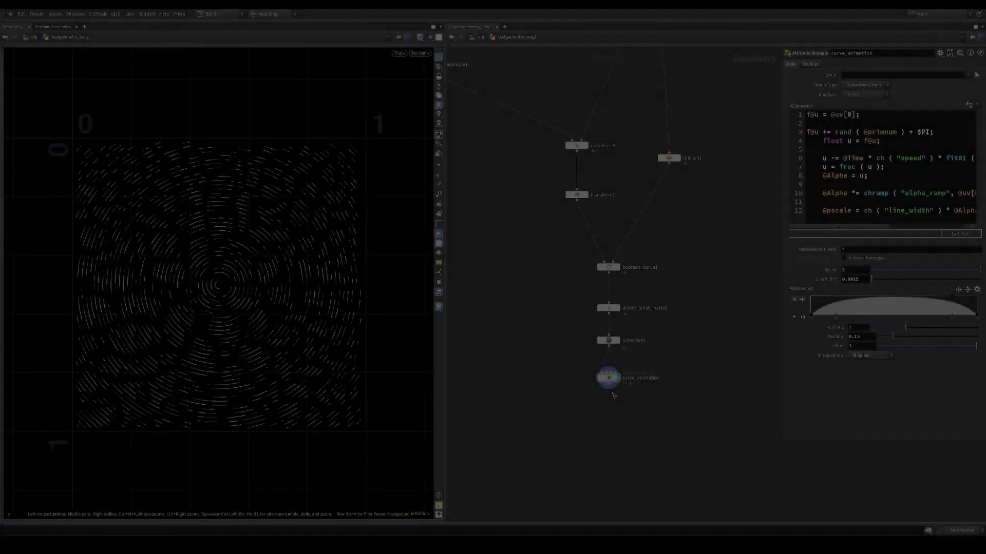
{"action": "key", "text": "Tab"}
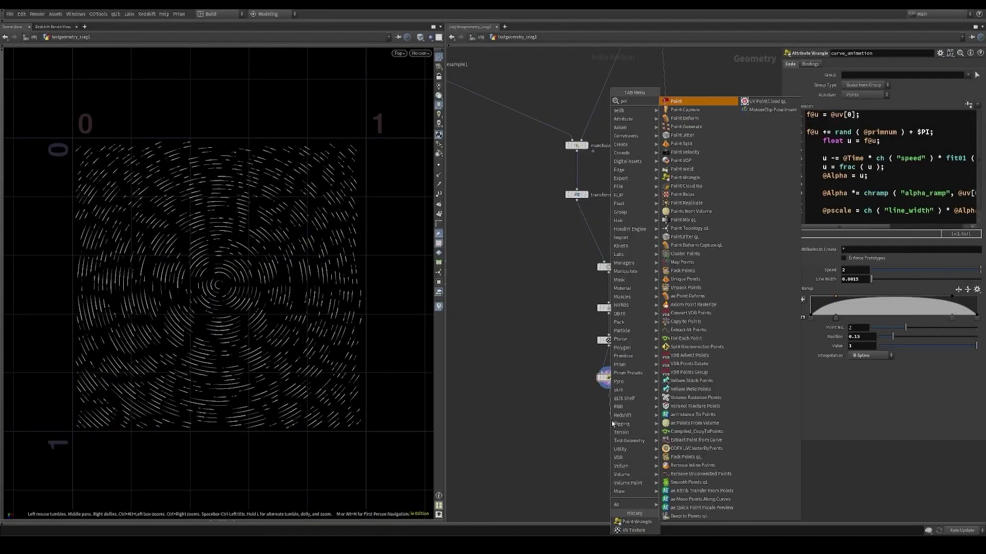
{"action": "left_click", "coordinate": [610, 420]}
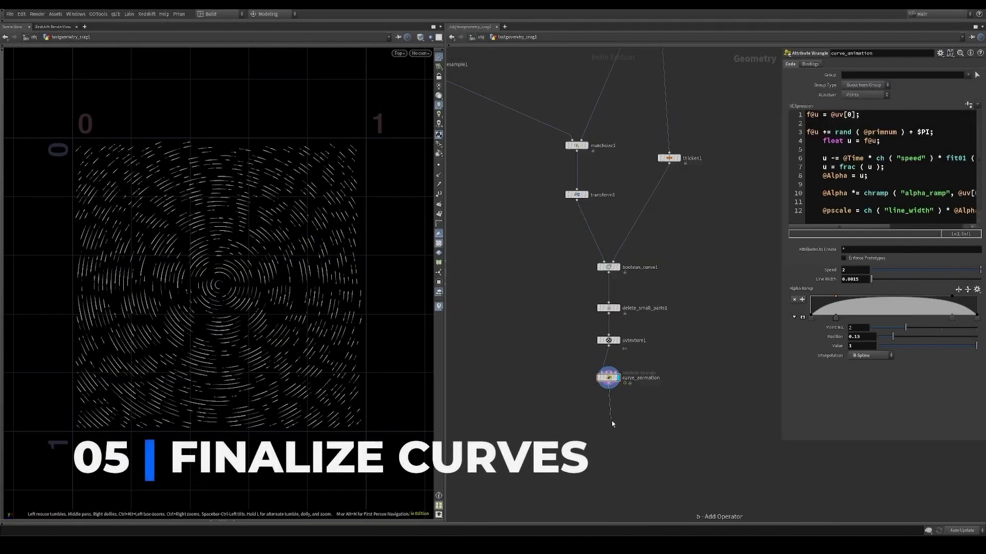
- Name the VOP trail_colours and, inside, wire primnum through Random and a Ramp Parameter into Cd
{"action": "double_click", "coordinate": [635, 421]}
{"action": "type", "text": "trail_colours"}
{"action": "key", "text": "Return"}
{"action": "key", "text": "Return"}
{"action": "key", "text": "l"}
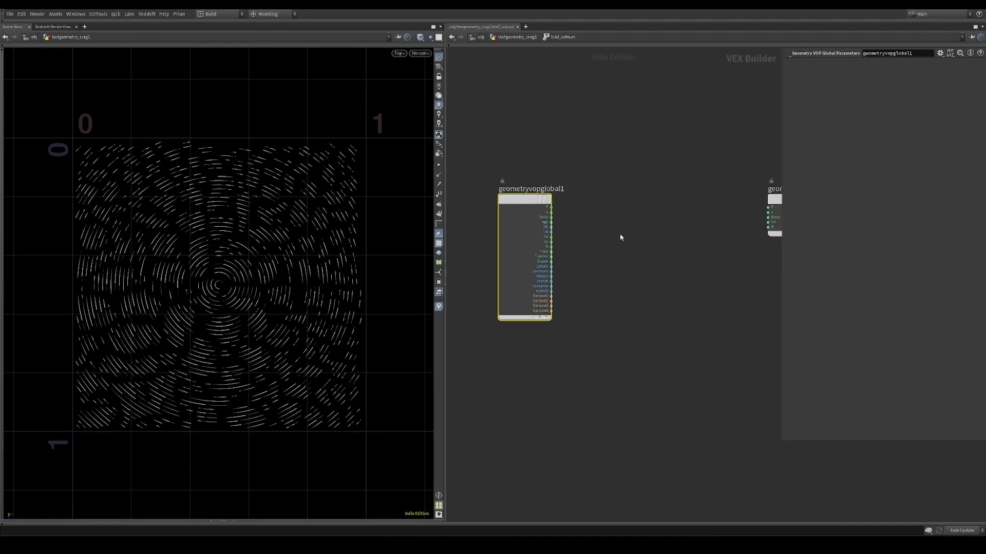
{"action": "left_click_drag", "start_coordinate": [551, 271], "coordinate": [609, 330]}
{"action": "type", "text": "random"}
{"action": "key", "text": "Return"}
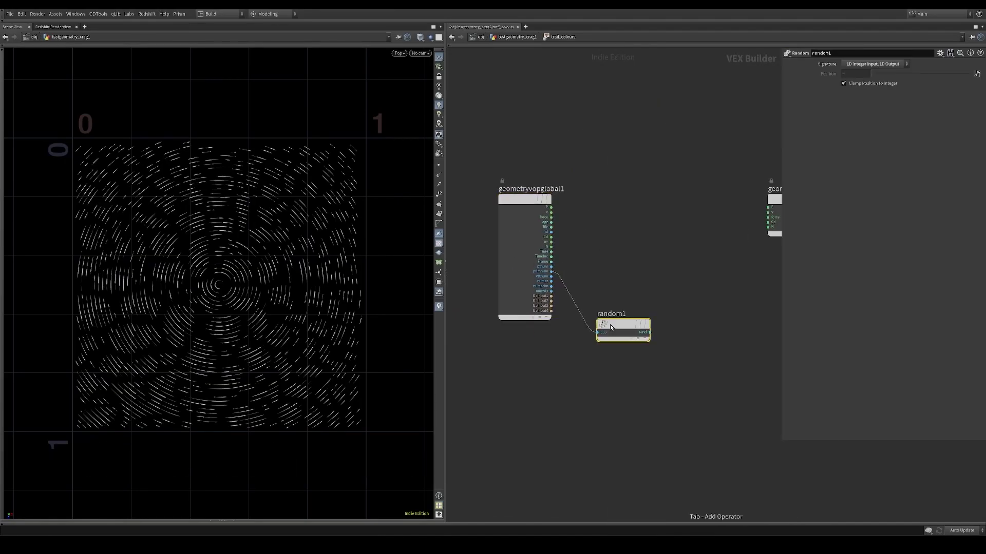
{"action": "type", "text": "ramp"}
{"action": "left_click_drag", "start_coordinate": [689, 335], "coordinate": [745, 258]}
{"action": "left_click", "coordinate": [775, 186]}
{"action": "key", "text": "h"}
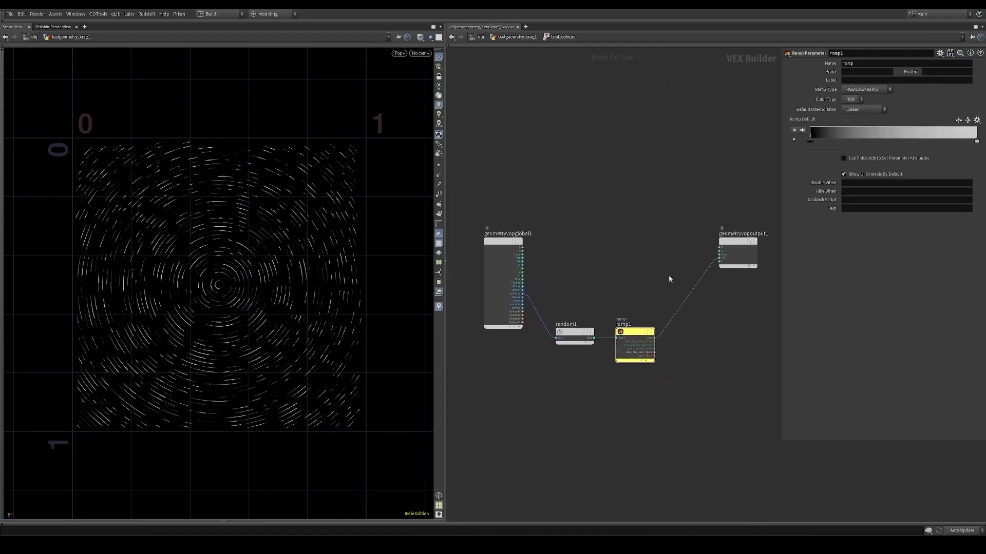
- Insert a Multiply Constant of 2 between the ramp and Cd, then return to geometry level
{"action": "key", "text": "Tab"}
{"action": "type", "text": "mul"}
{"action": "key", "text": "Return"}
{"action": "left_click", "coordinate": [688, 308]}
{"action": "left_click_drag", "start_coordinate": [688, 308], "coordinate": [686, 328]}
{"action": "double_click", "coordinate": [855, 74]}
{"action": "type", "text": "2"}
{"action": "key", "text": "Return"}
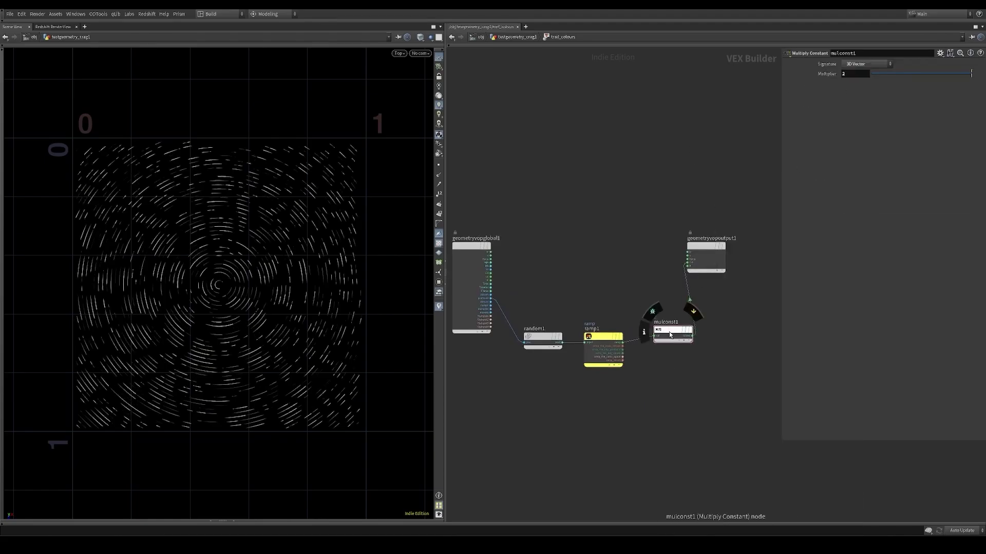
{"action": "key", "text": "u"}
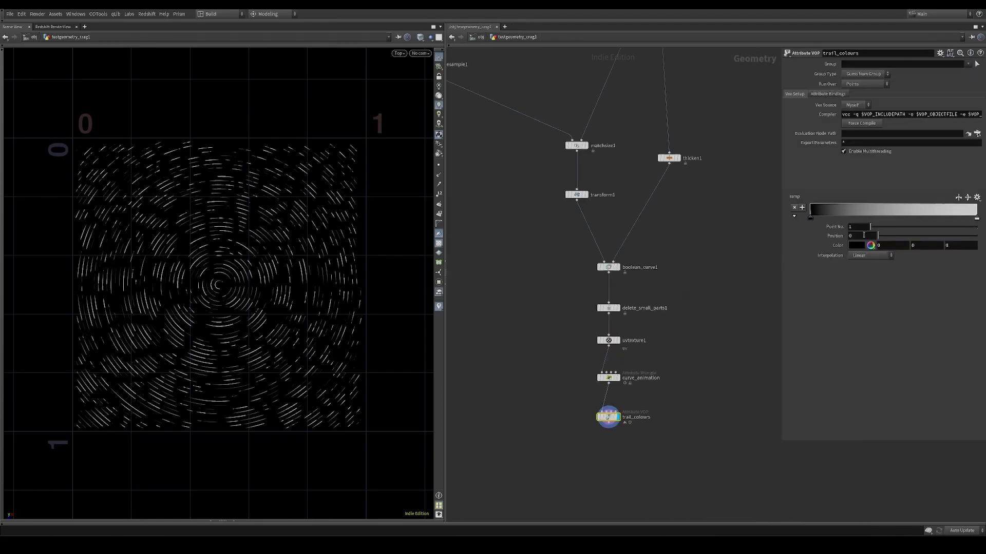
- Set the trail_colours ramp from blue (0.12, 0.17, 1) to light blue (0.35, 0.56, 1)
{"action": "key", "text": "Tab"}
{"action": "type", "text": ".17"}
{"action": "key", "text": "Tab"}
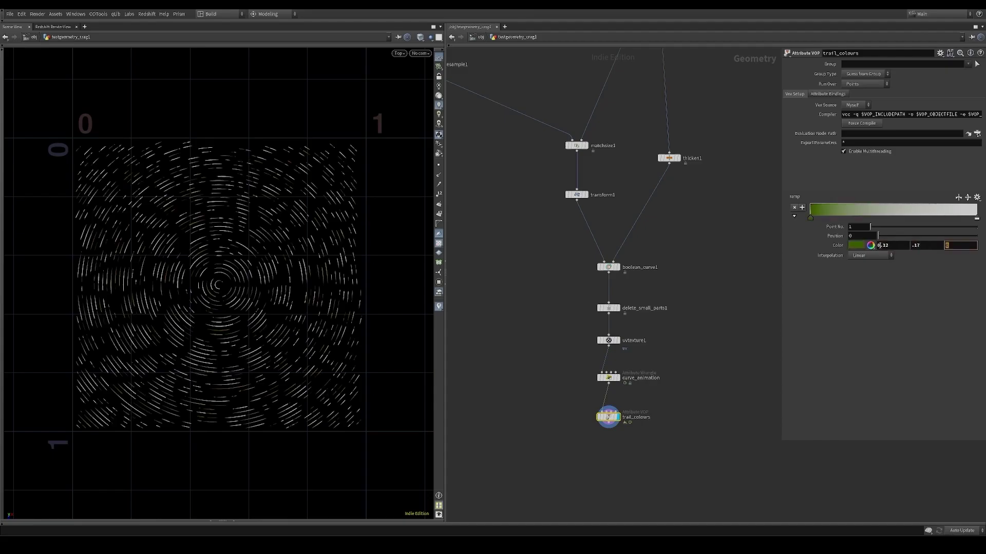
{"action": "left_click", "coordinate": [976, 228]}
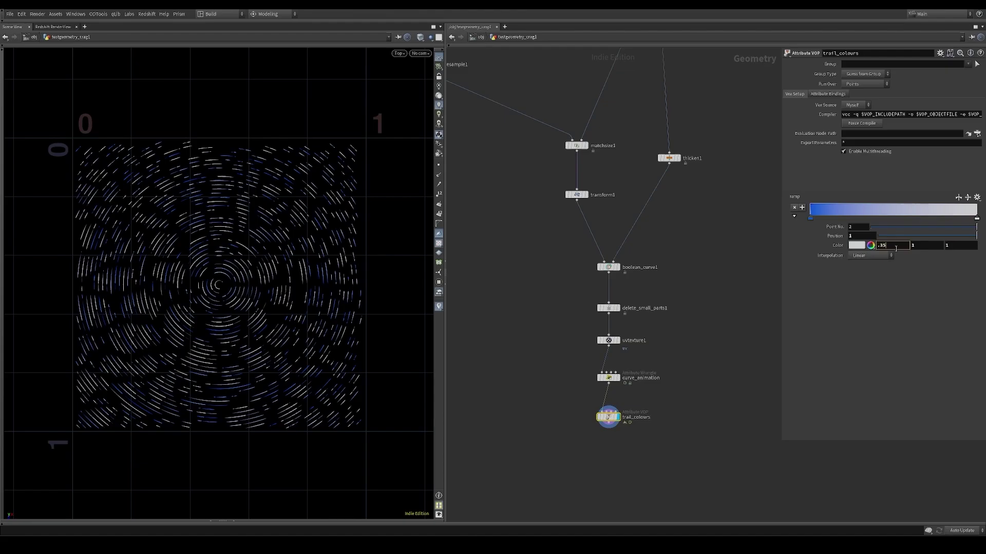
{"action": "left_click", "coordinate": [896, 248]}
{"action": "type", "text": ".35"}
{"action": "key", "text": "Tab"}
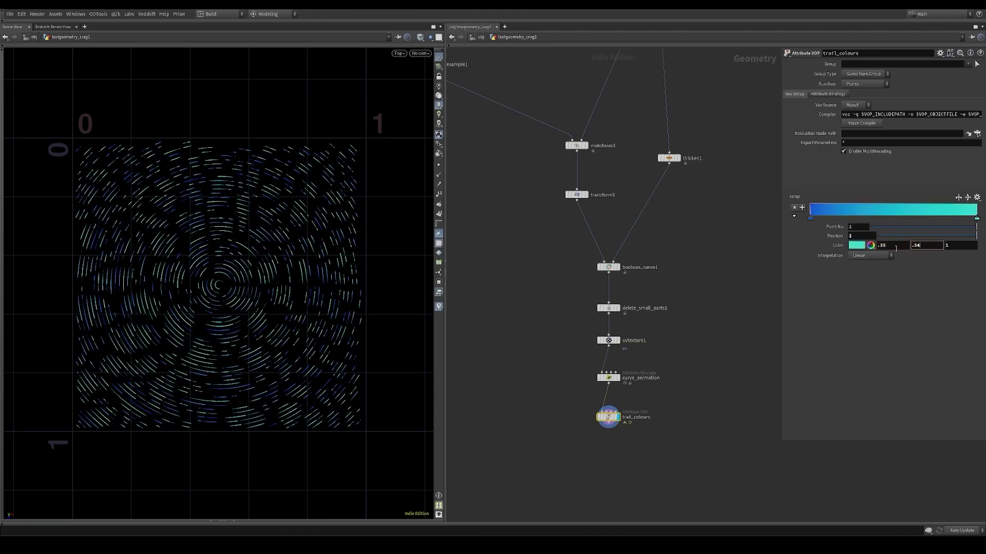
{"action": "key", "text": "Tab"}
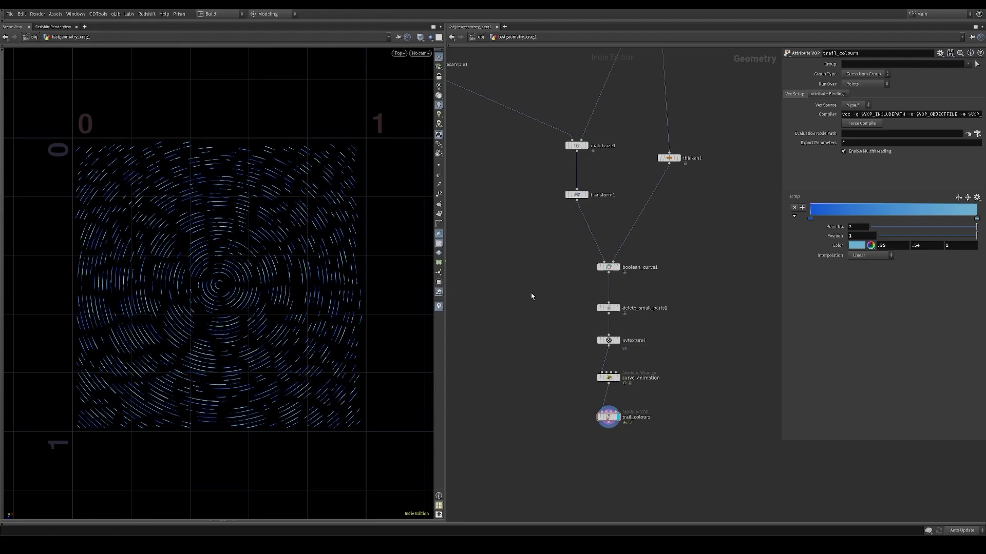
{"action": "key", "text": "space+1"}
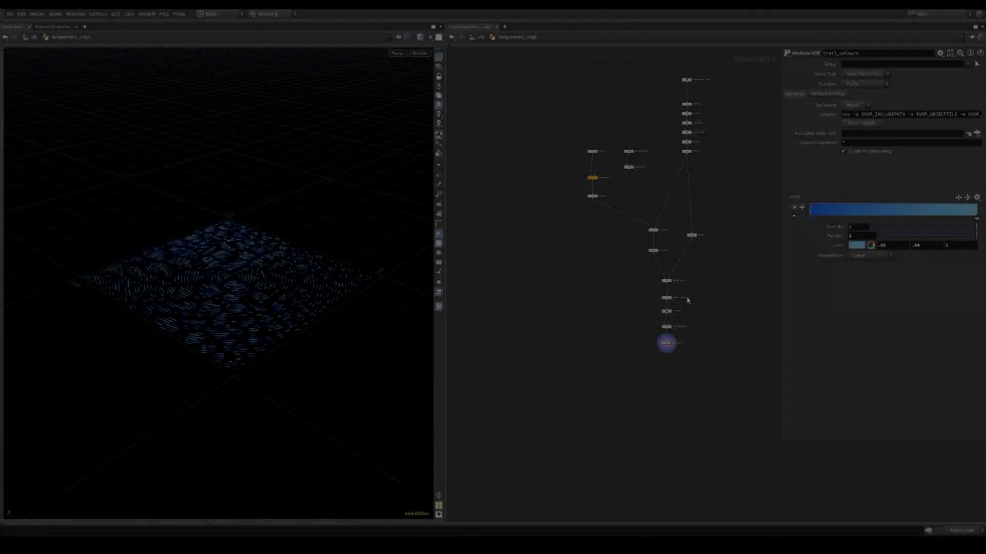
- Branch a Convert node off the crag geometry to turn it into polygons
{"action": "scroll", "coordinate": [577, 143], "scroll_direction": "up", "scroll_amount": 3}
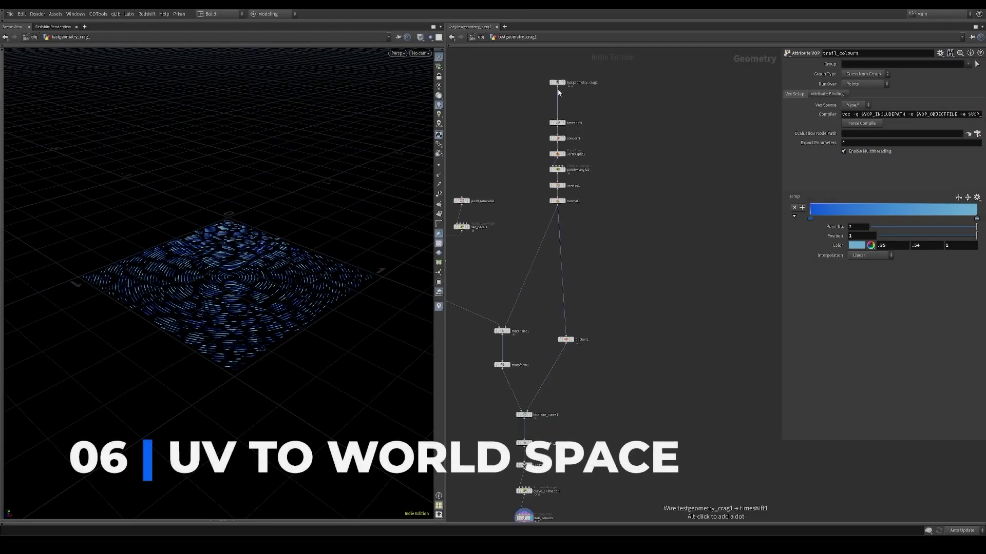
{"action": "left_click", "coordinate": [673, 219]}
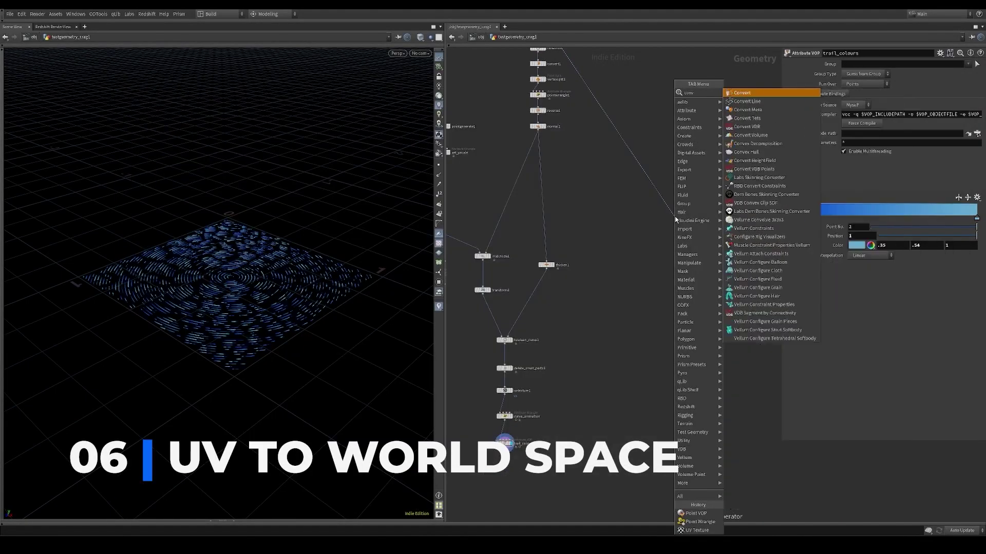
{"action": "left_click", "coordinate": [755, 161]}
{"action": "left_click_drag", "start_coordinate": [674, 221], "coordinate": [656, 269]}
{"action": "middle_click_drag", "start_coordinate": [656, 269], "coordinate": [645, 352]}
{"action": "left_click_drag", "start_coordinate": [577, 222], "coordinate": [647, 194], "text": "alt"}
{"action": "middle_click_drag", "start_coordinate": [647, 194], "coordinate": [554, 380]}
- Add a point wrangle below trail_colours, taking convert2 as its second input
{"action": "left_click", "coordinate": [555, 378]}
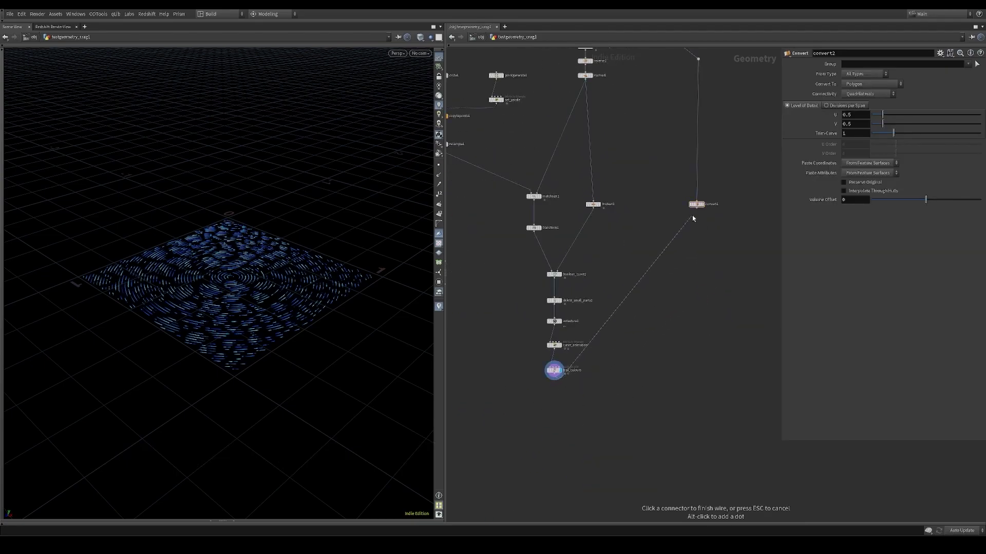
{"action": "left_click", "coordinate": [693, 369]}
{"action": "type", "text": "po"}
{"action": "left_click", "coordinate": [719, 521]}
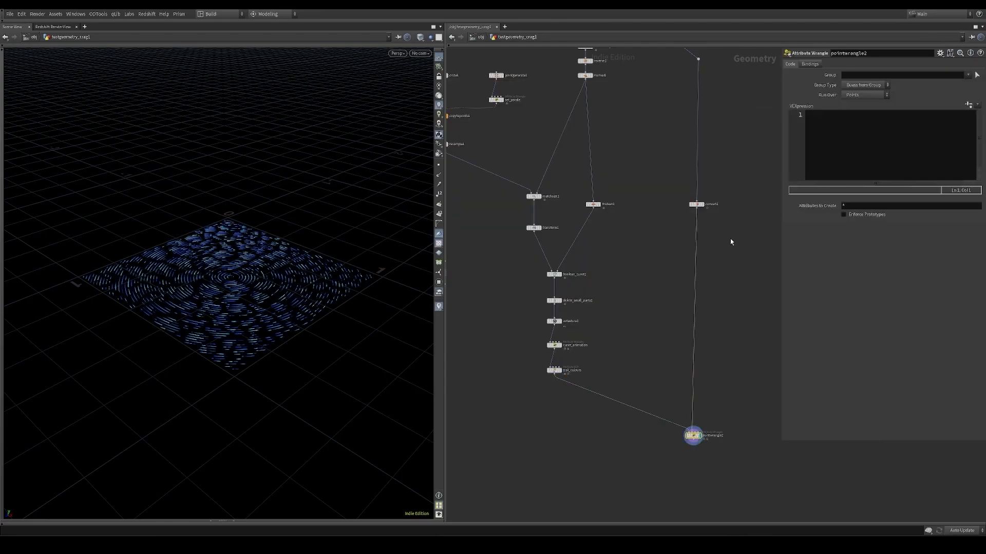
- Write wrangle VEX that uvsamples input 1's P and assigns it to @P
{"action": "left_click", "coordinate": [867, 176]}
{"action": "type", "text": "vector wz = set ( @P."}
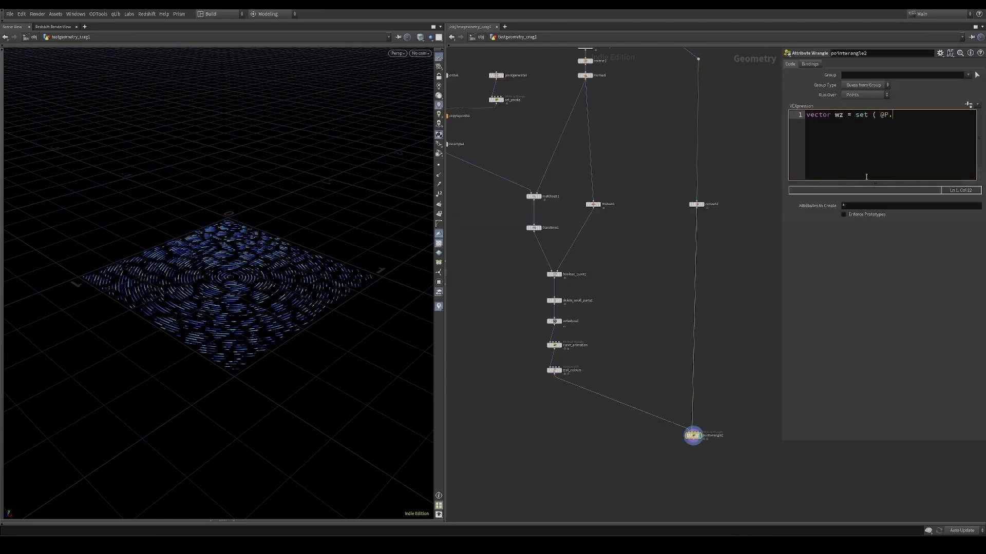
{"action": "type", "text": "vector pos = uvsample ( 1, \"P\", \"uv\", wz );"}
{"action": "key", "text": "Return"}
{"action": "key", "text": "Return"}
{"action": "type", "text": "@P = pos;"}
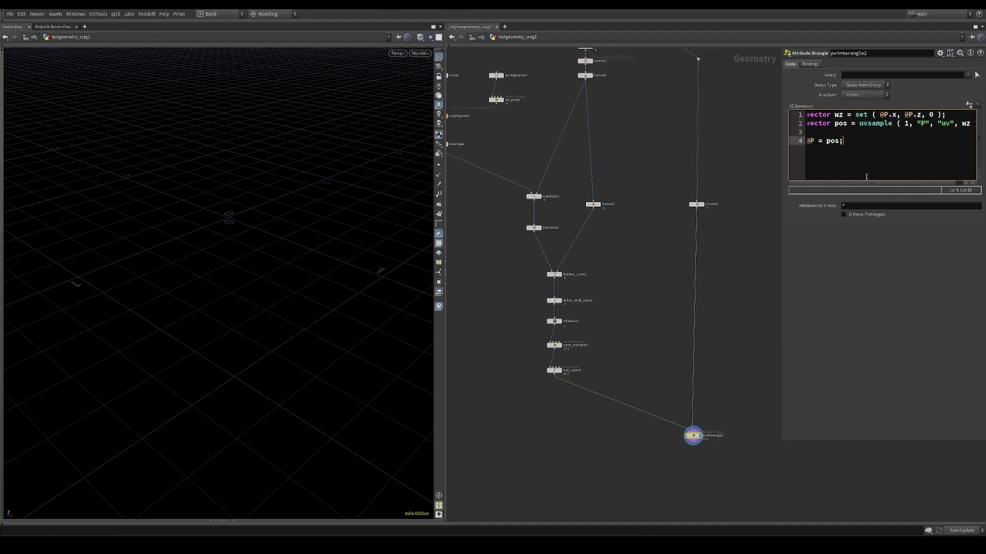
{"action": "left_click", "coordinate": [707, 300]}
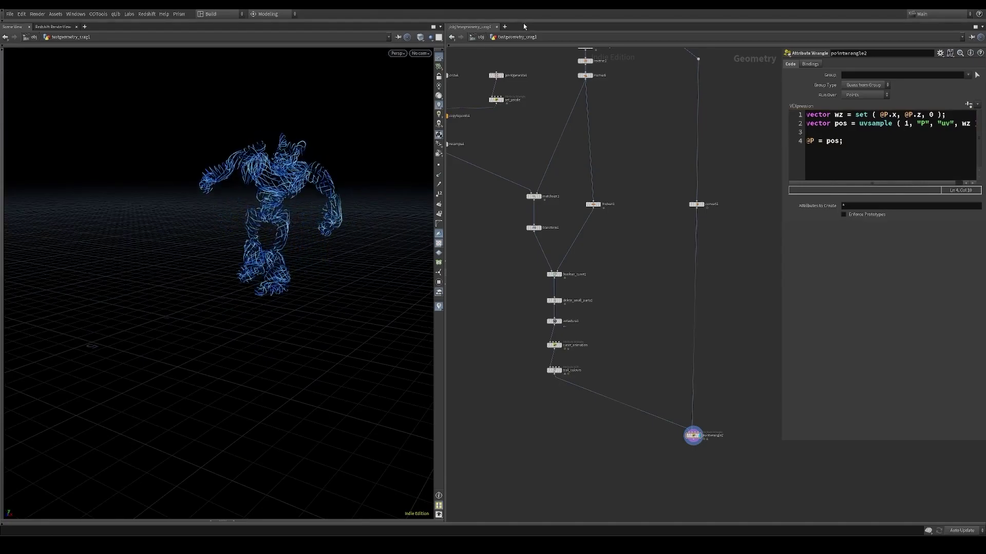
- Start adding a Time Shift node wired below the wrangle
{"action": "middle_click_drag", "start_coordinate": [697, 442], "coordinate": [639, 370]}
{"action": "left_click_drag", "start_coordinate": [634, 366], "coordinate": [640, 414]}
{"action": "type", "text": "timeshift"}
{"action": "key", "text": "Return"}
- Place the Time Shift node and set its Frame to $F+32
{"action": "left_click", "coordinate": [640, 419]}
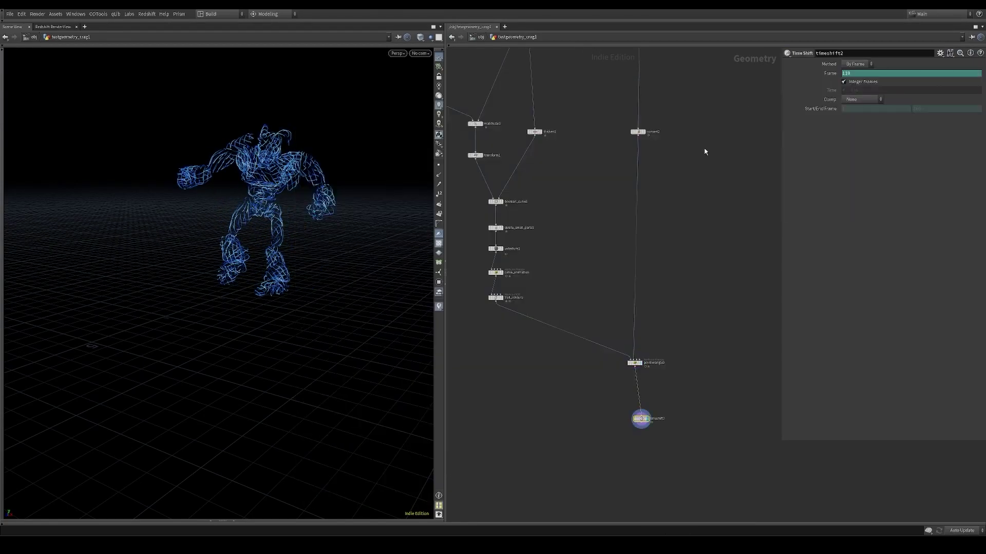
{"action": "left_click", "coordinate": [829, 75]}
{"action": "type", "text": "+32"}
{"action": "key", "text": "Return"}
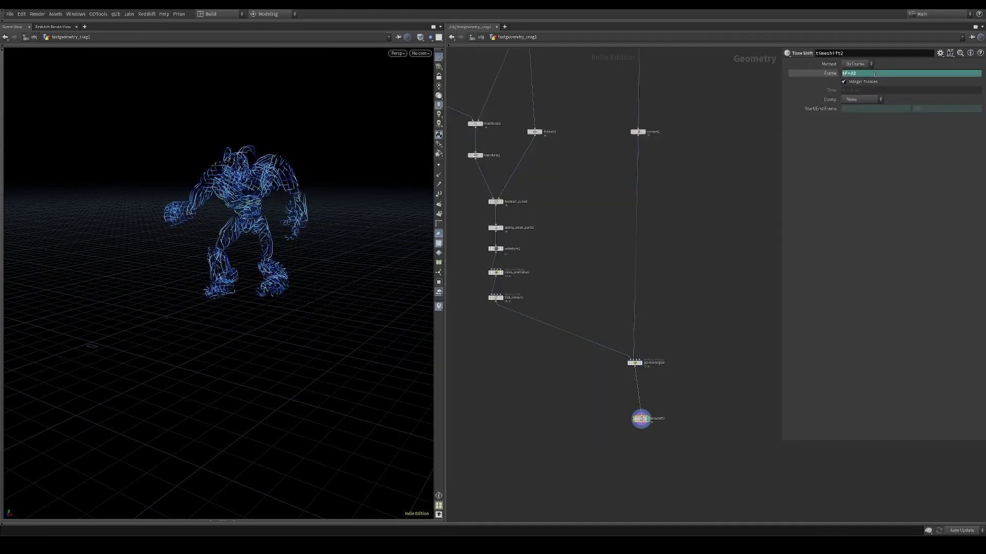
{"action": "left_click_drag", "start_coordinate": [641, 423], "coordinate": [636, 402]}
- Add Retime and Output nodes below the time shift, then save the scene
{"action": "left_click_drag", "start_coordinate": [642, 440], "coordinate": [641, 436]}
{"action": "type", "text": "retime"}
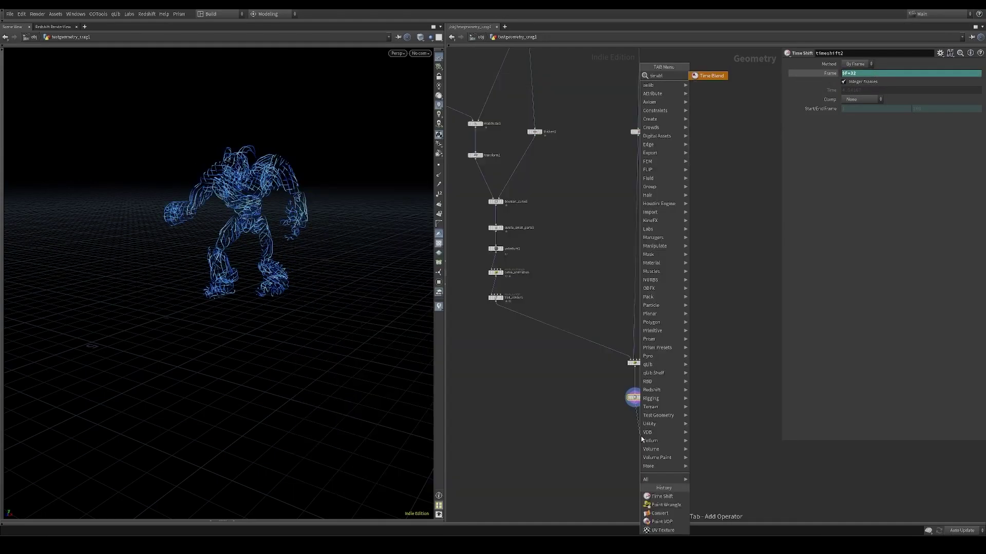
{"action": "key", "text": "Return"}
{"action": "middle_click_drag", "start_coordinate": [632, 460], "coordinate": [664, 413]}
{"action": "key", "text": "Tab"}
{"action": "type", "text": "output"}
{"action": "key", "text": "Return"}
{"action": "left_click_drag", "start_coordinate": [662, 412], "coordinate": [669, 440]}
{"action": "scroll", "coordinate": [669, 440], "scroll_direction": "down", "scroll_amount": 5}
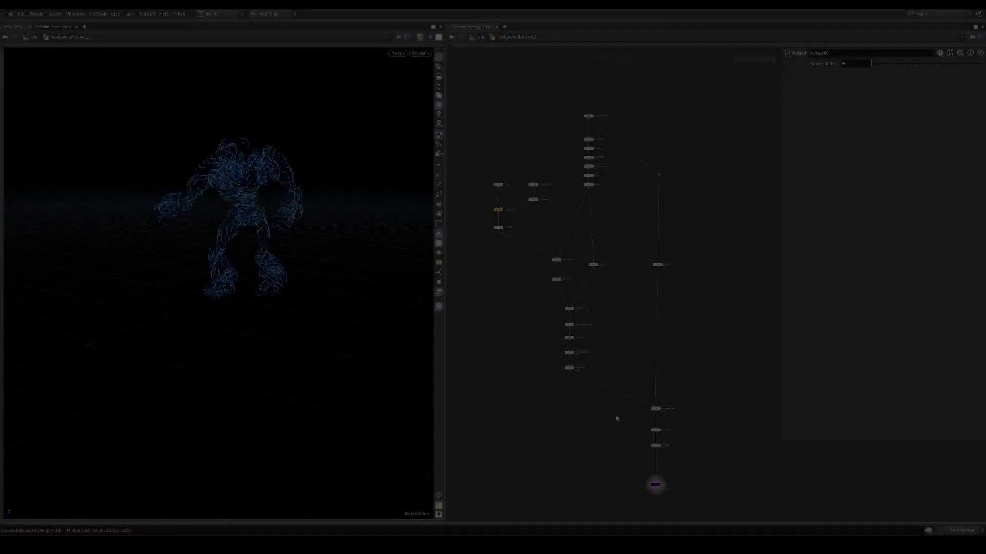
{"action": "key", "text": "ctrl+s"}
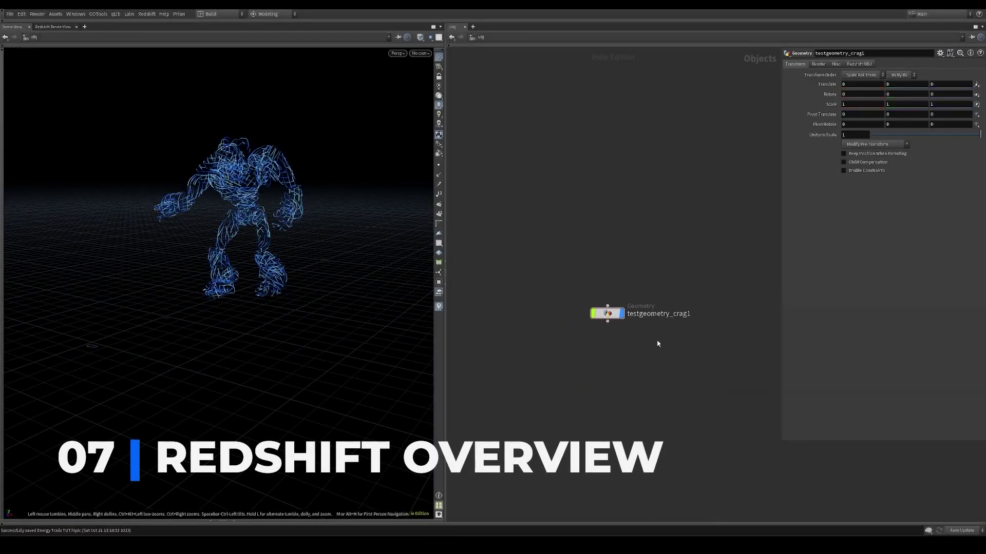
- Rename the crag geometry object to 'Trails'
{"action": "double_click", "coordinate": [663, 313]}
{"action": "left_click_drag", "start_coordinate": [692, 315], "coordinate": [604, 321]}
{"action": "type", "text": "Trails"}
{"action": "key", "text": "Return"}
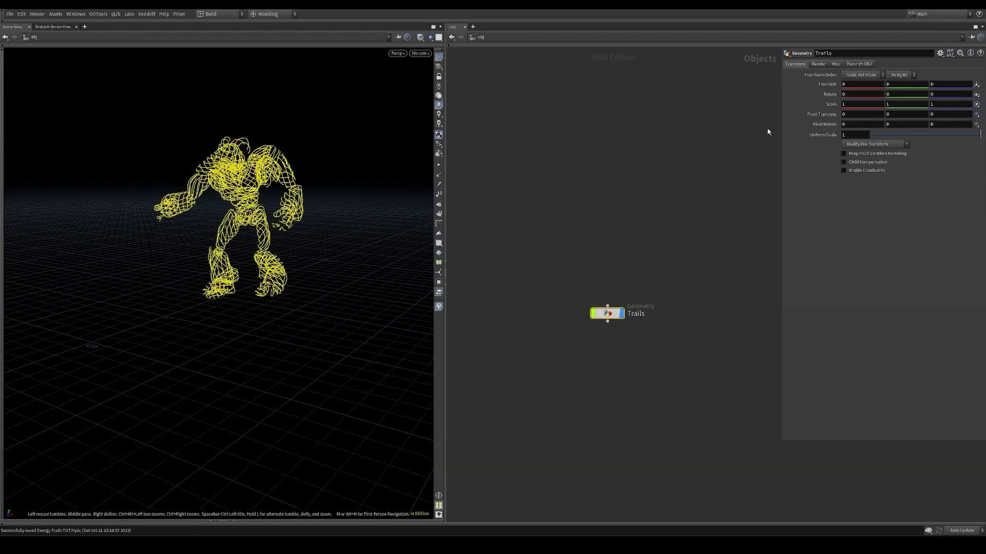
- Set the Trails object's Redshift instancing motion blur to compute sub-frame geometry
{"action": "left_click", "coordinate": [853, 65]}
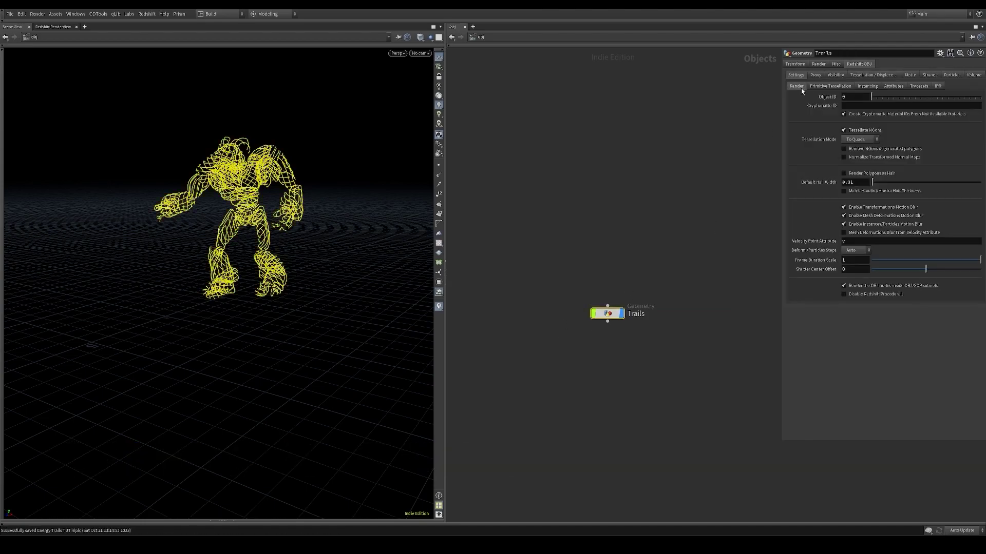
{"action": "left_click", "coordinate": [866, 86]}
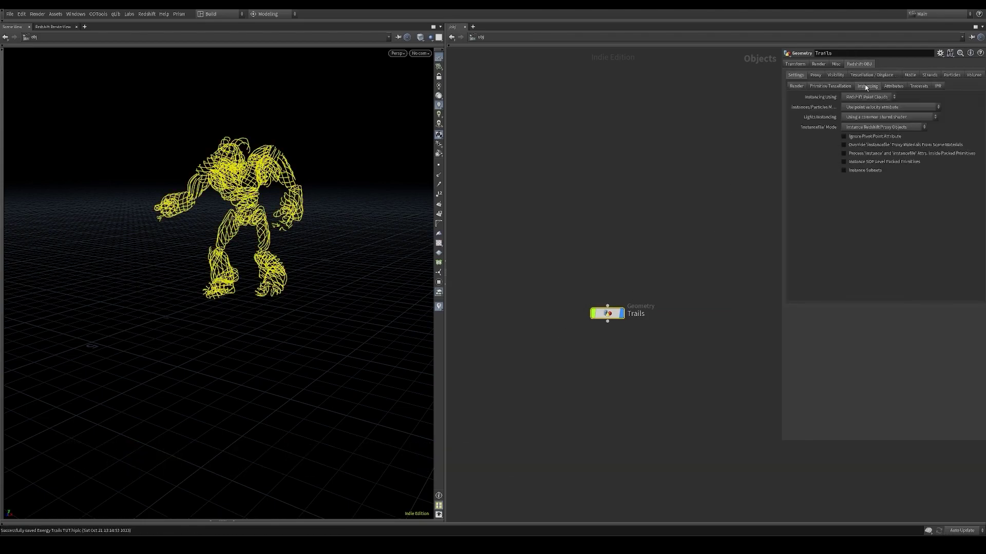
{"action": "left_click_drag", "start_coordinate": [783, 111], "coordinate": [736, 110]}
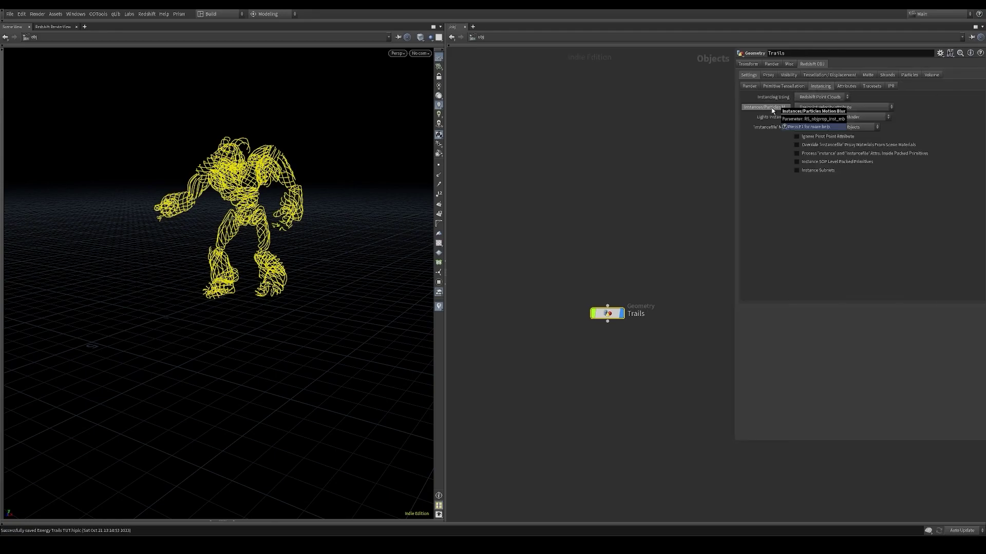
{"action": "left_click", "coordinate": [821, 107]}
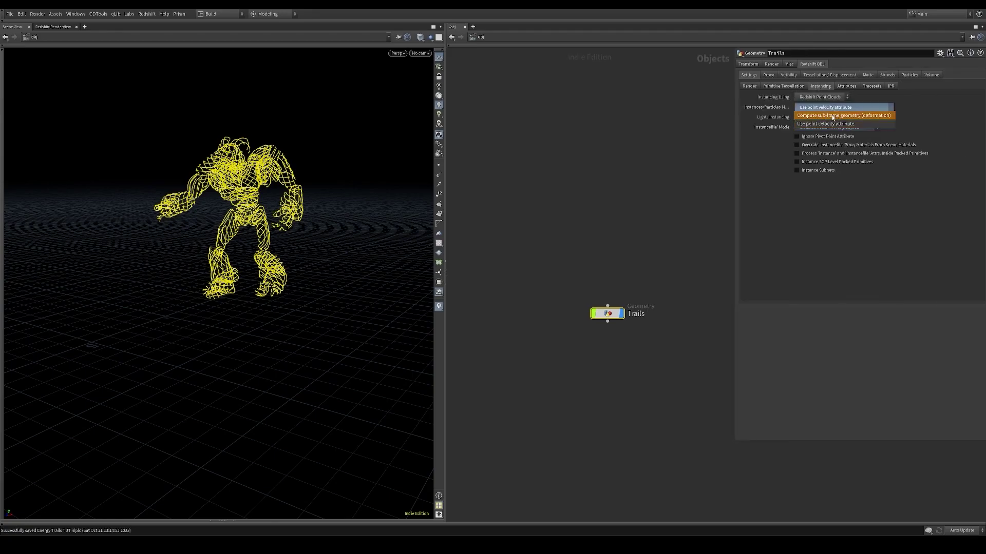
{"action": "left_click", "coordinate": [837, 115]}
- Make the Trails object render as Redshift strands of type Cylinder
{"action": "left_click", "coordinate": [893, 76]}
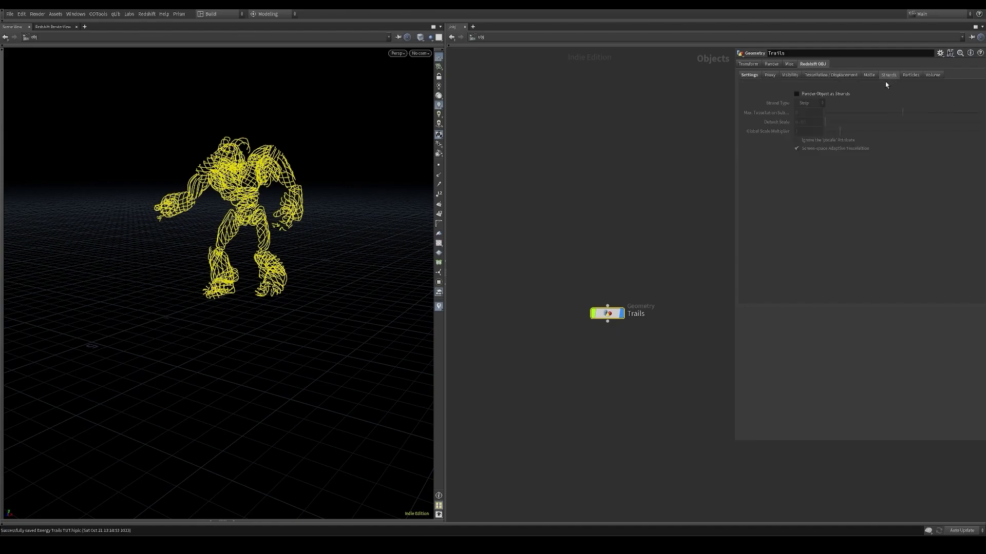
{"action": "left_click", "coordinate": [807, 96]}
{"action": "left_click", "coordinate": [809, 103]}
{"action": "left_click", "coordinate": [808, 128]}
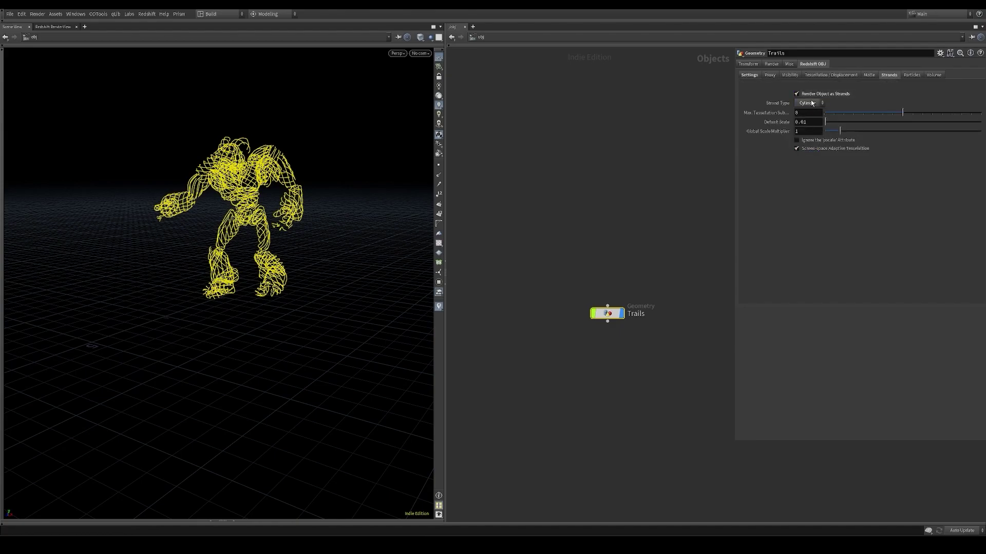
{"action": "left_click", "coordinate": [622, 257]}
{"action": "left_click", "coordinate": [478, 38]}
{"action": "left_click", "coordinate": [485, 62]}
- Add an RS Material Builder in /mat named 'Trails'
{"action": "key", "text": "Tab"}
{"action": "type", "text": "rs mate b"}
{"action": "key", "text": "Down"}
{"action": "key", "text": "Return"}
{"action": "left_click", "coordinate": [599, 277]}
{"action": "double_click", "coordinate": [596, 259]}
{"action": "type", "text": "Trails"}
{"action": "key", "text": "Return"}
{"action": "key", "text": "Return"}
- Add a Particle Attribute Lookup reading Cd and wire it into emission colour
{"action": "key", "text": "Tab"}
{"action": "type", "text": "particle"}
{"action": "key", "text": "Return"}
{"action": "left_click", "coordinate": [716, 288]}
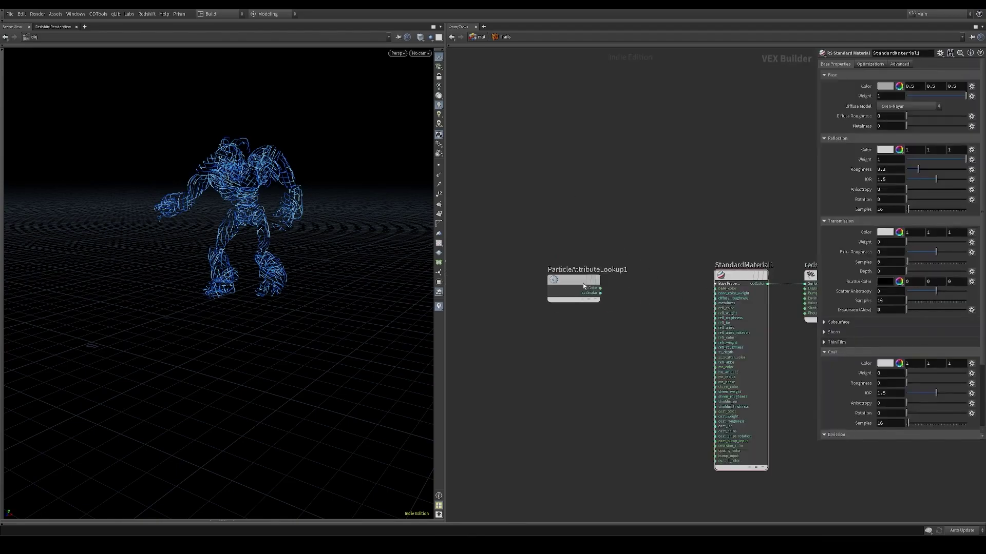
{"action": "left_click_drag", "start_coordinate": [580, 295], "coordinate": [714, 447]}
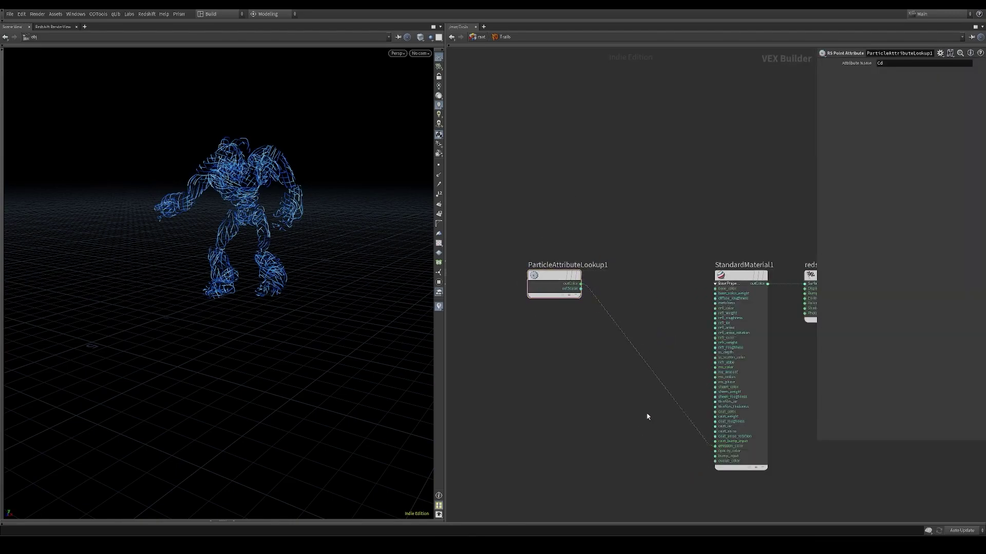
{"action": "middle_click_drag", "start_coordinate": [647, 413], "coordinate": [623, 409]}
- Set StandardMaterial1's base weight to 0
{"action": "left_click", "coordinate": [741, 344]}
{"action": "left_click_drag", "start_coordinate": [965, 96], "coordinate": [906, 96]}
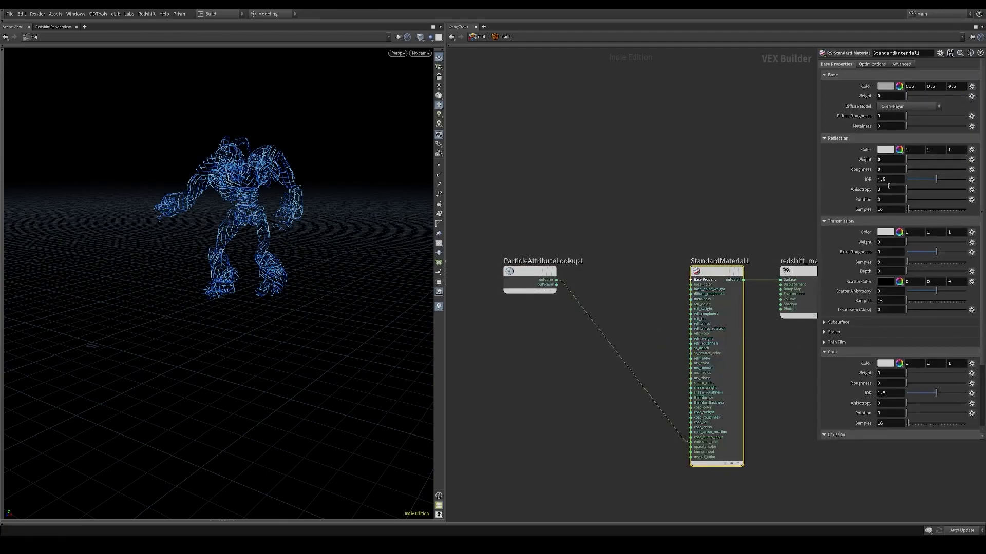
{"action": "scroll", "coordinate": [984, 223], "scroll_direction": "down", "scroll_amount": 3}
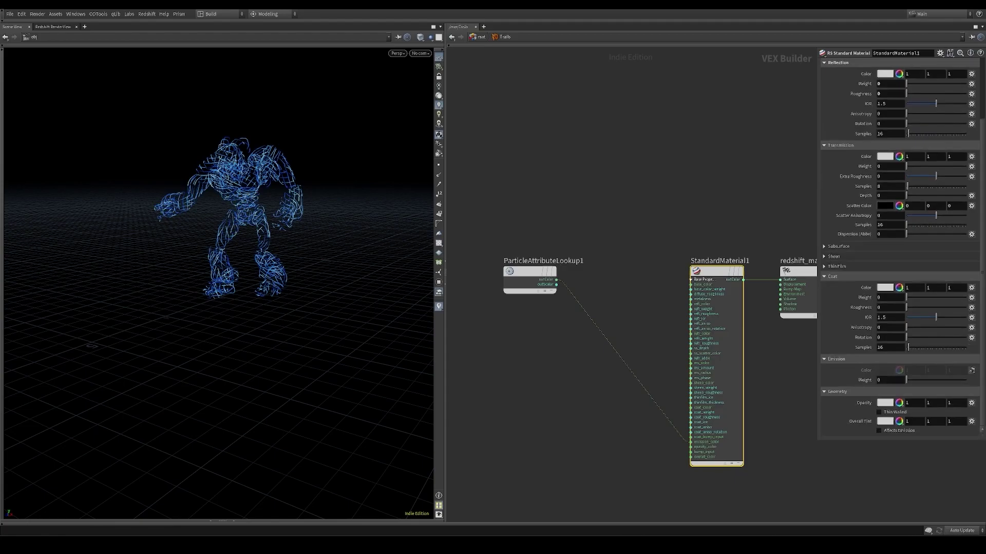
- Commit emission weight 4 and insert an RS vector multiply into the colour wire
{"action": "left_click", "coordinate": [797, 382]}
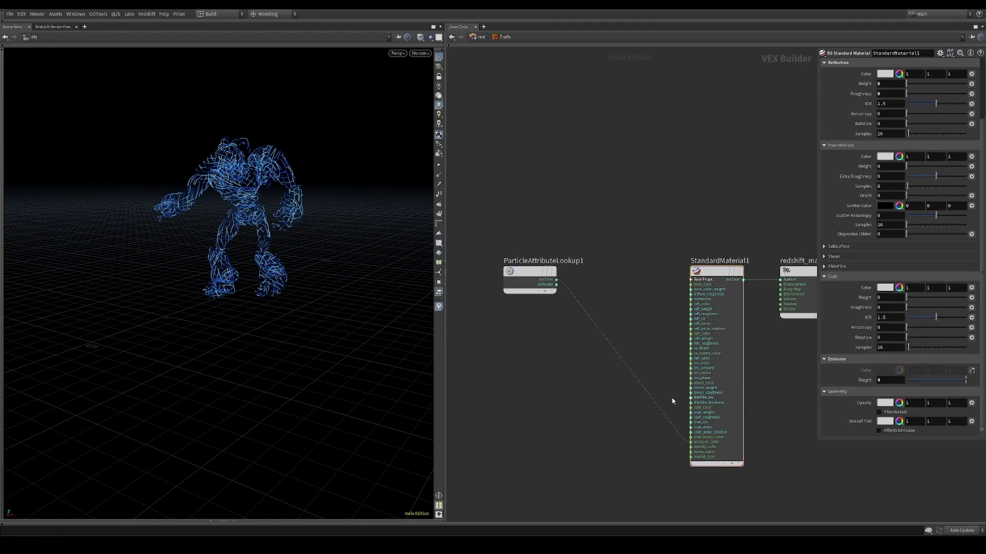
{"action": "key", "text": "Tab"}
{"action": "type", "text": "rs vec"}
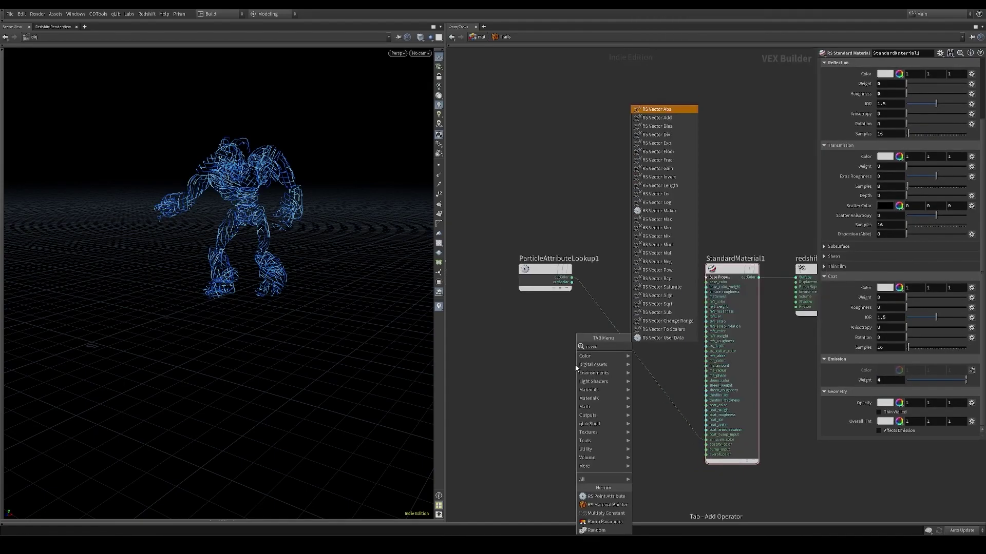
{"action": "type", "text": " m"}
{"action": "key", "text": "Down"}
{"action": "key", "text": "Down"}
{"action": "key", "text": "Down"}
{"action": "key", "text": "Down"}
{"action": "key", "text": "Down"}
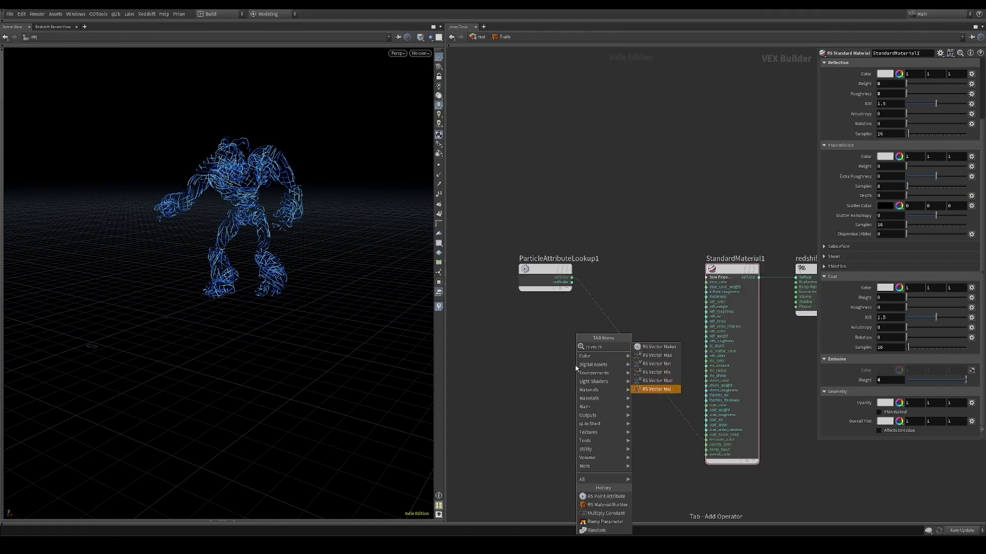
{"action": "key", "text": "Return"}
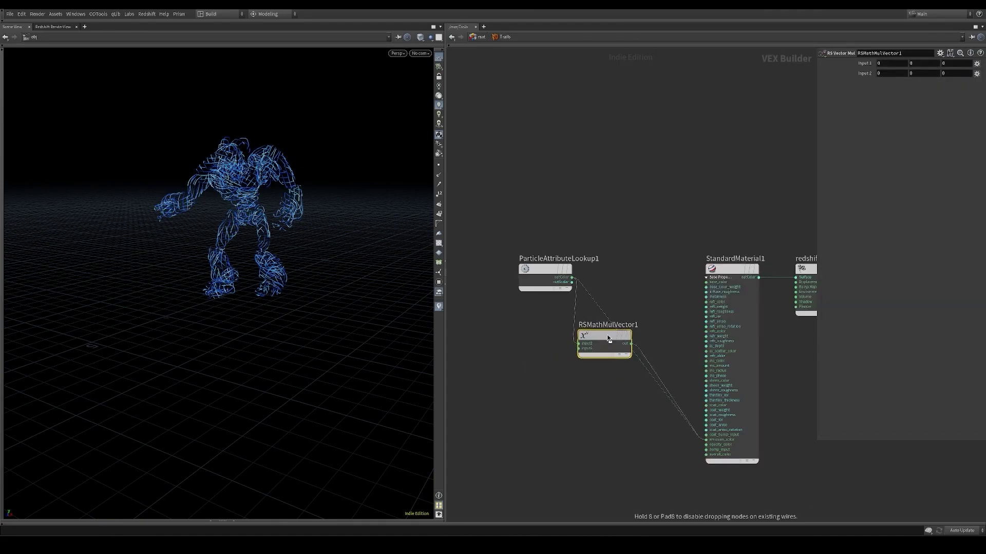
{"action": "left_click", "coordinate": [622, 301]}
{"action": "left_click_drag", "start_coordinate": [623, 302], "coordinate": [640, 271]}
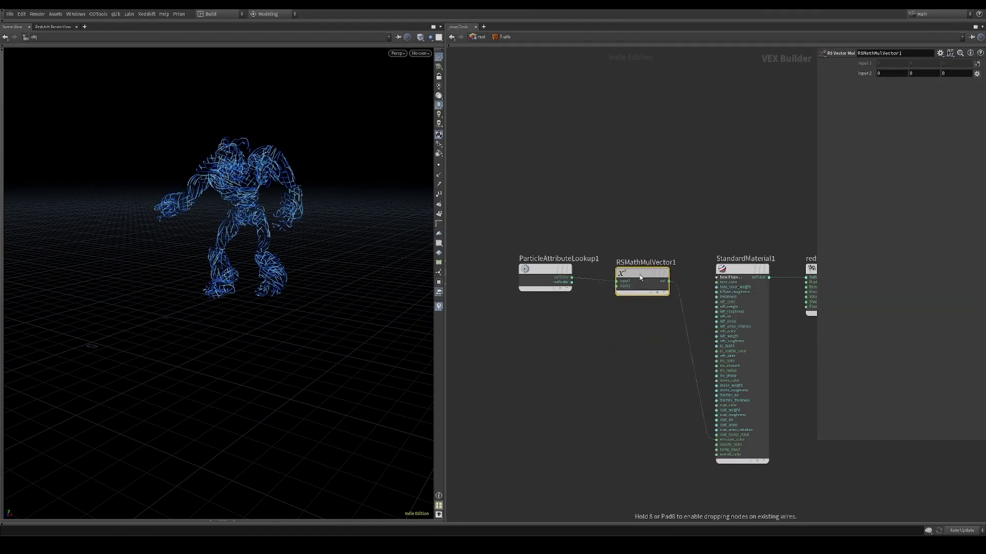
- Duplicate the lookup into the multiply's second input, rename the original 'Import_Colour', and save
{"action": "left_click_drag", "start_coordinate": [518, 283], "coordinate": [518, 357], "text": "alt"}
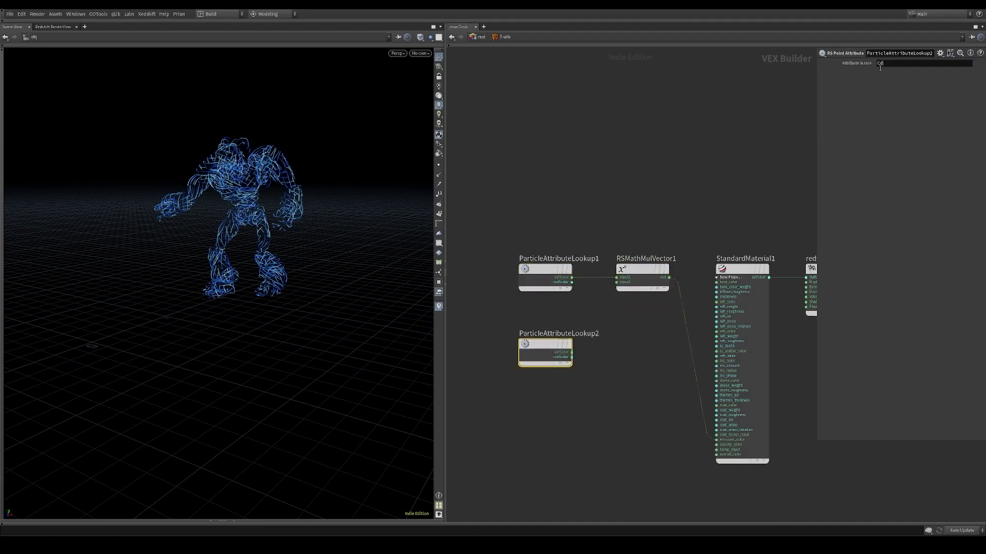
{"action": "left_click_drag", "start_coordinate": [572, 357], "coordinate": [616, 282]}
{"action": "double_click", "coordinate": [544, 258]}
{"action": "type", "text": "Import_Colour"}
{"action": "key", "text": "Return"}
{"action": "key", "text": "ctrl+s"}
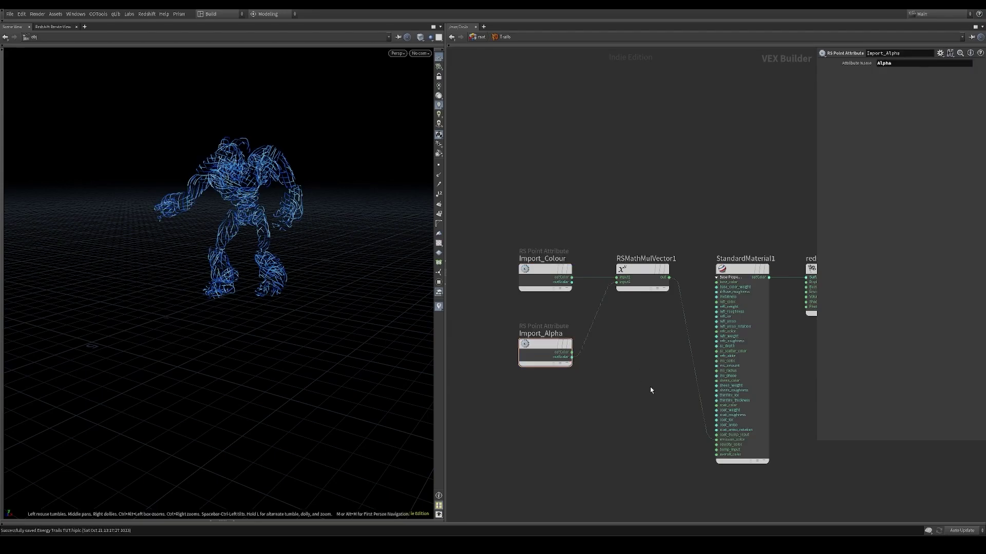
- Connect the Import_Alpha lookup to StandardMaterial1's opacity colour
{"action": "left_click_drag", "start_coordinate": [572, 357], "coordinate": [716, 445]}
{"action": "left_click", "coordinate": [708, 458]}
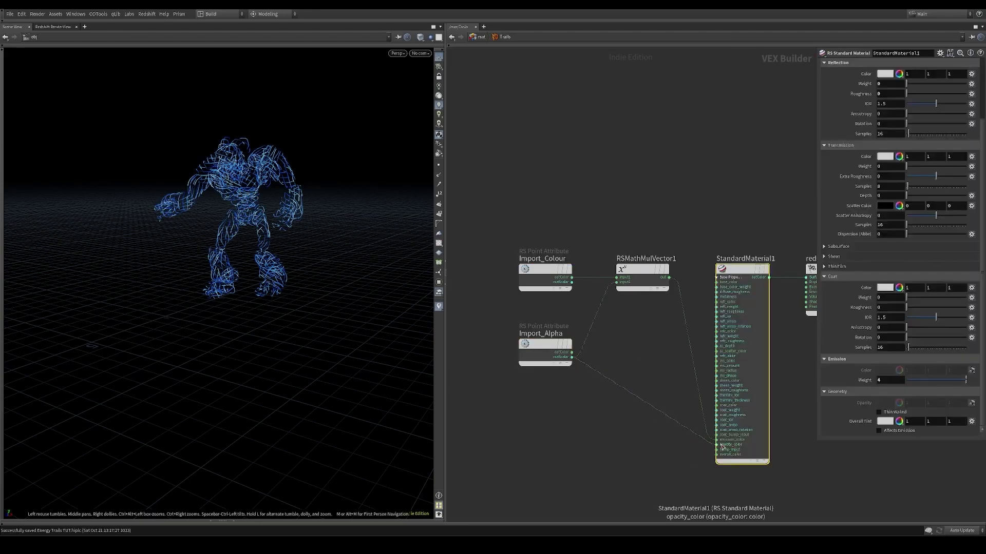
{"action": "middle_click_drag", "start_coordinate": [709, 457], "coordinate": [642, 457]}
{"action": "scroll", "coordinate": [686, 425], "scroll_direction": "down", "scroll_amount": 3}
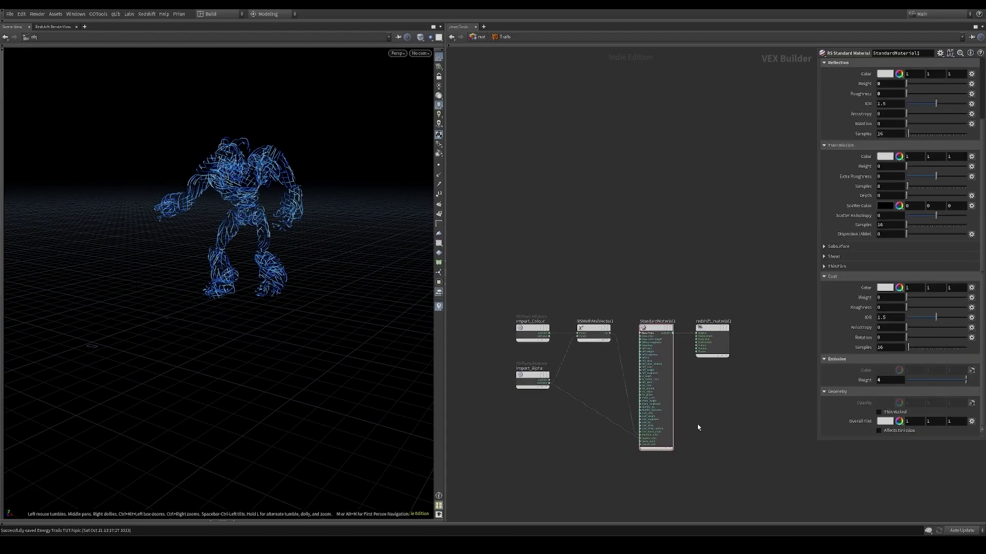
- Return to /obj and bring up the Trails object's render settings
{"action": "key", "text": "u"}
{"action": "key", "text": "ctrl+c"}
{"action": "left_click", "coordinate": [479, 36]}
{"action": "left_click", "coordinate": [498, 78]}
{"action": "left_click", "coordinate": [608, 313]}
{"action": "left_click", "coordinate": [854, 64]}
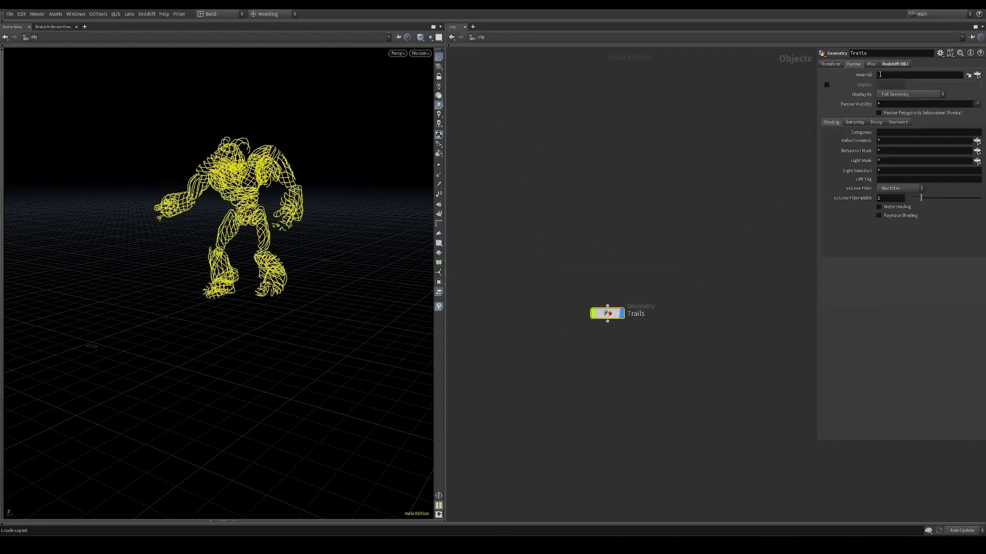
- Create camera cam1 from the viewport, lock it, pull back, and lay out nodes
{"action": "left_click", "coordinate": [419, 53]}
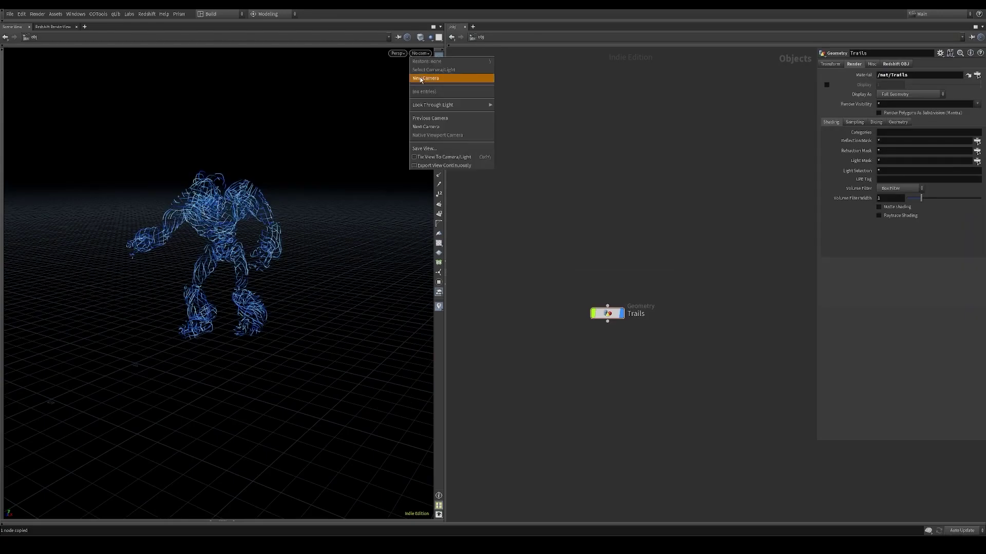
{"action": "left_click", "coordinate": [421, 79]}
{"action": "left_click", "coordinate": [439, 76]}
{"action": "scroll", "coordinate": [308, 216], "scroll_direction": "down", "scroll_amount": 5}
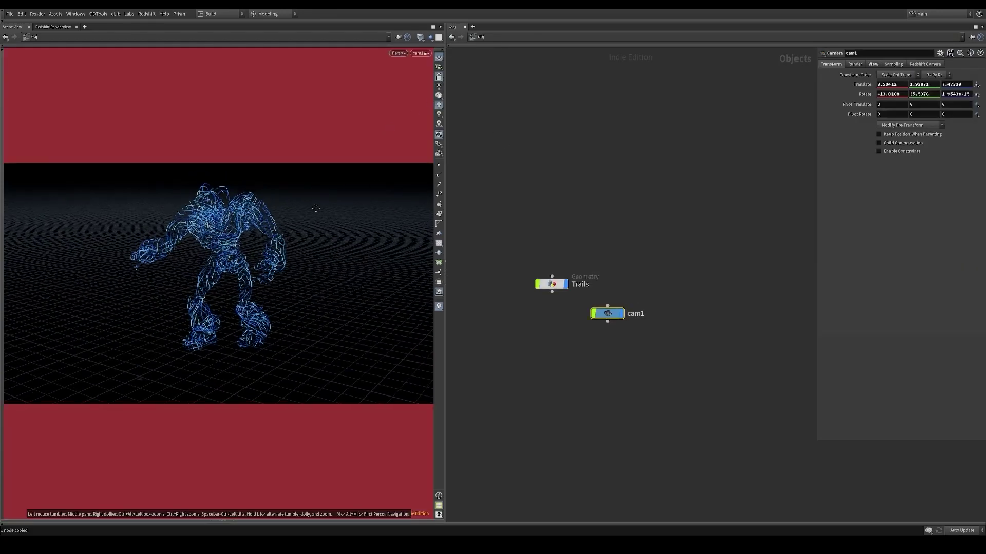
{"action": "left_click", "coordinate": [552, 284]}
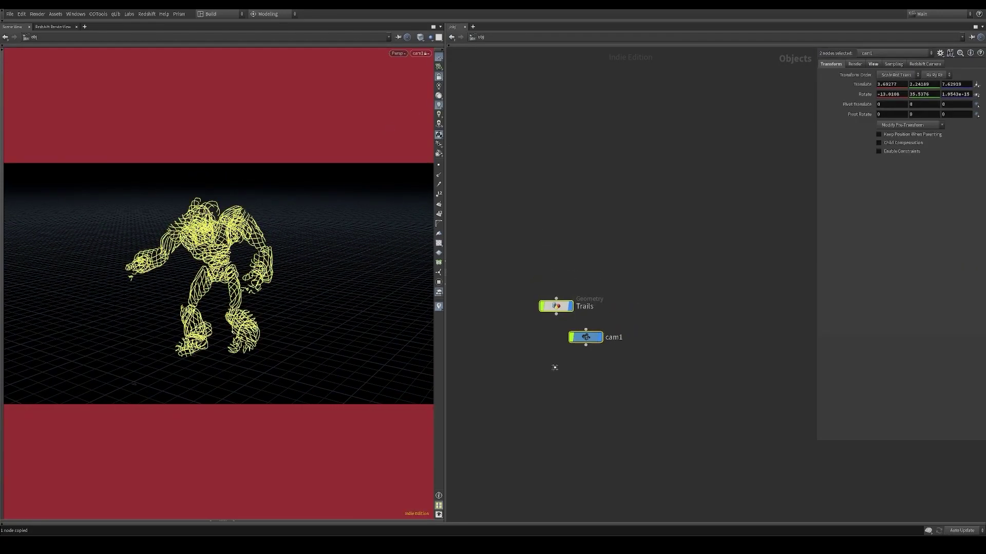
{"action": "key", "text": "l"}
{"action": "left_click", "coordinate": [482, 37]}
- Add a Redshift ROP in /out named 'Trails'
{"action": "left_click", "coordinate": [486, 87]}
{"action": "key", "text": "Tab"}
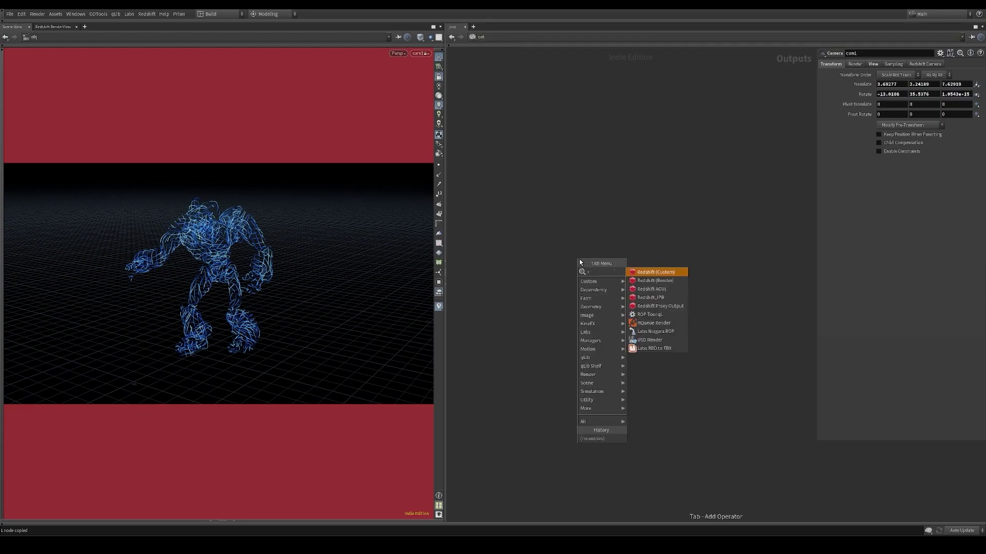
{"action": "key", "text": "Return"}
{"action": "left_click", "coordinate": [579, 259]}
{"action": "key", "text": "F2"}
{"action": "type", "text": "Trails"}
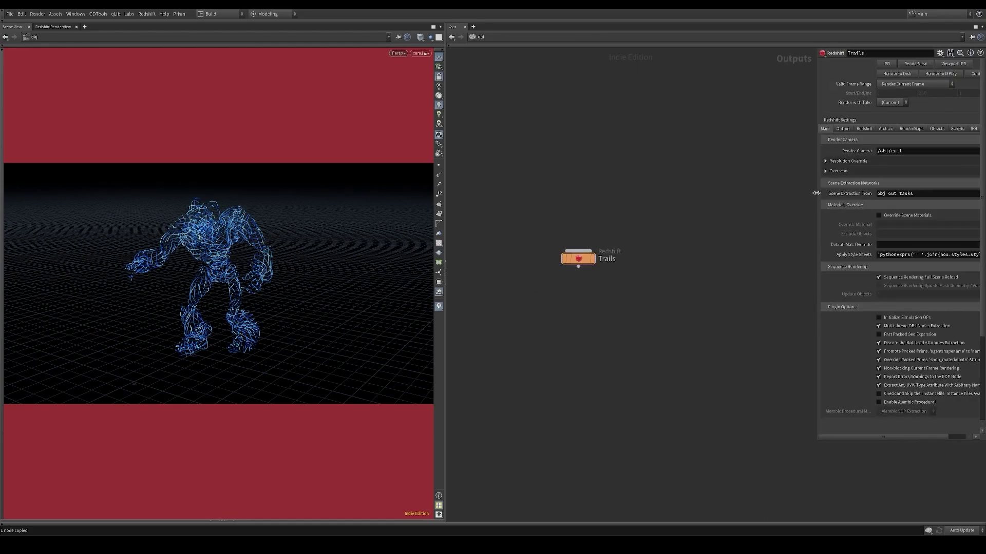
{"action": "left_click_drag", "start_coordinate": [816, 193], "coordinate": [702, 190]}
- Enable motion blur and global illumination in the ROP's advanced Redshift settings
{"action": "left_click", "coordinate": [749, 129]}
{"action": "left_click", "coordinate": [744, 152]}
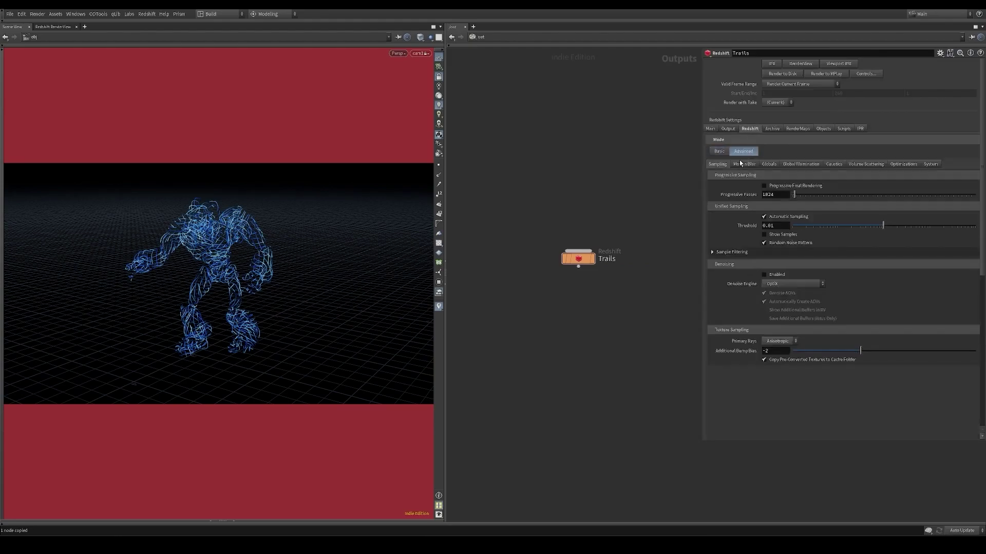
{"action": "left_click", "coordinate": [745, 163]}
{"action": "left_click", "coordinate": [764, 185]}
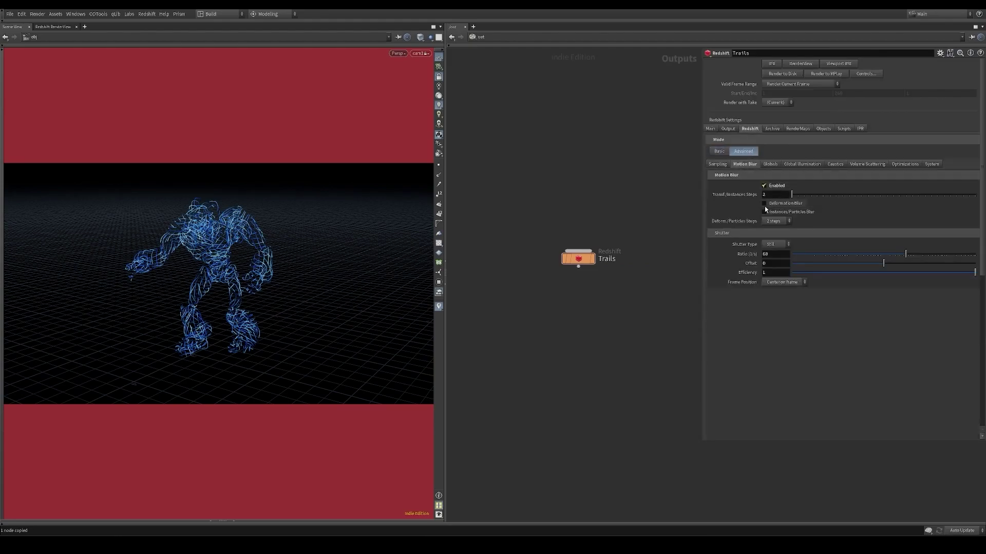
{"action": "left_click", "coordinate": [795, 164]}
{"action": "left_click", "coordinate": [764, 186]}
- Set the sampling threshold to 0.005
{"action": "left_click", "coordinate": [717, 164]}
{"action": "left_click", "coordinate": [777, 226]}
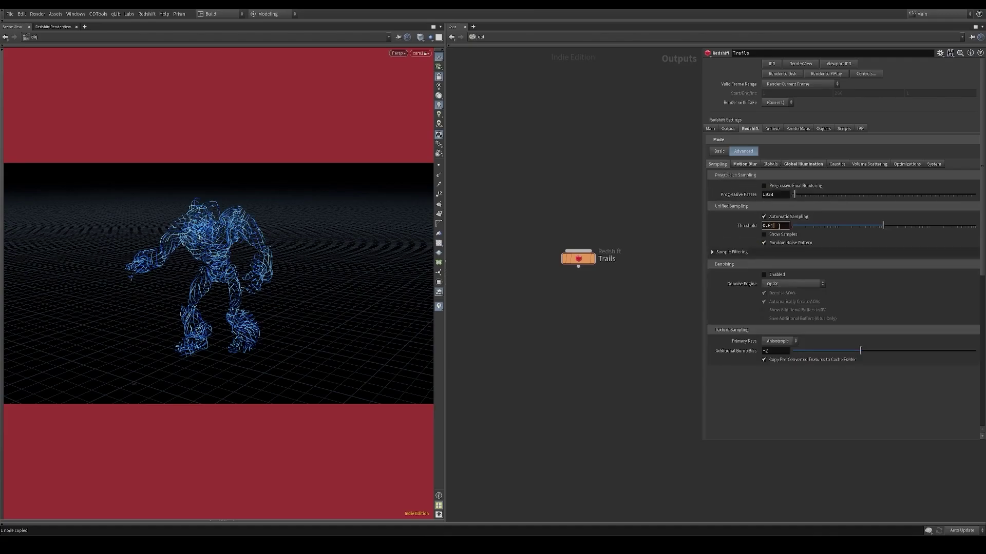
{"action": "type", "text": "5"}
{"action": "key", "text": "Return"}
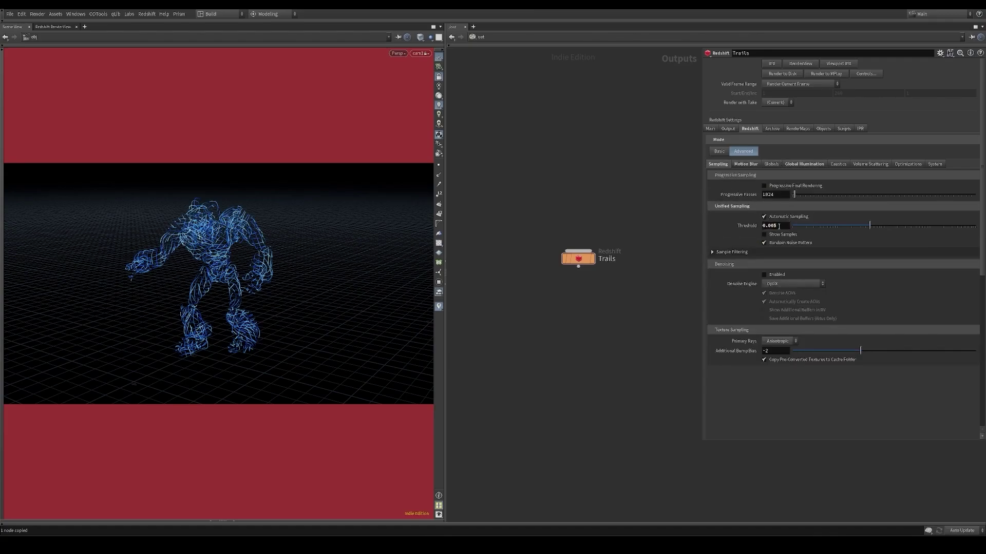
- Set the render output bit depth to 32-bit float
{"action": "left_click", "coordinate": [728, 129]}
{"action": "left_click", "coordinate": [769, 217]}
{"action": "left_click", "coordinate": [784, 234]}
{"action": "left_click", "coordinate": [477, 37]}
{"action": "left_click", "coordinate": [488, 74]}
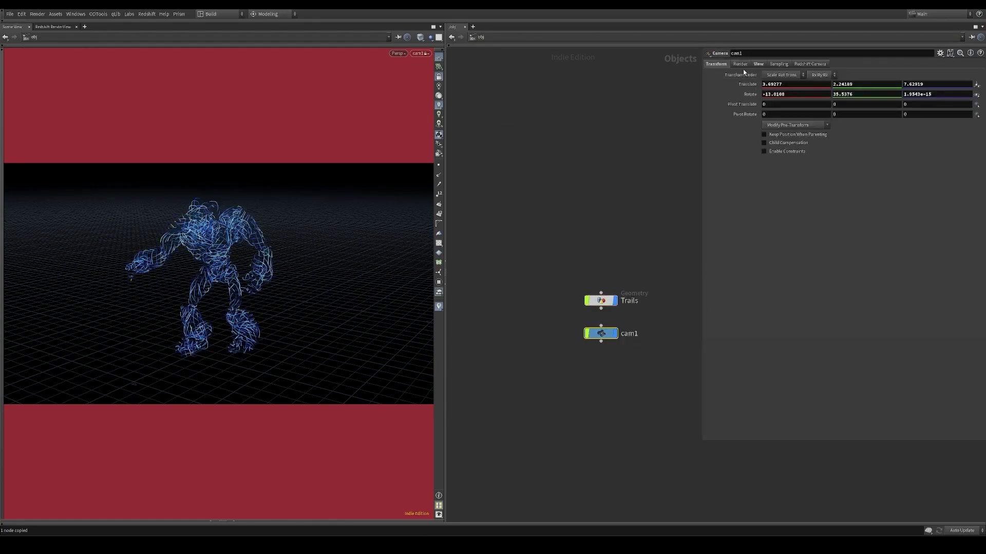
- Set cam1's resolution preset to 1920 x 1080 and copy the resolution parameter
{"action": "left_click", "coordinate": [759, 64]}
{"action": "left_click", "coordinate": [977, 84]}
{"action": "left_click", "coordinate": [955, 109]}
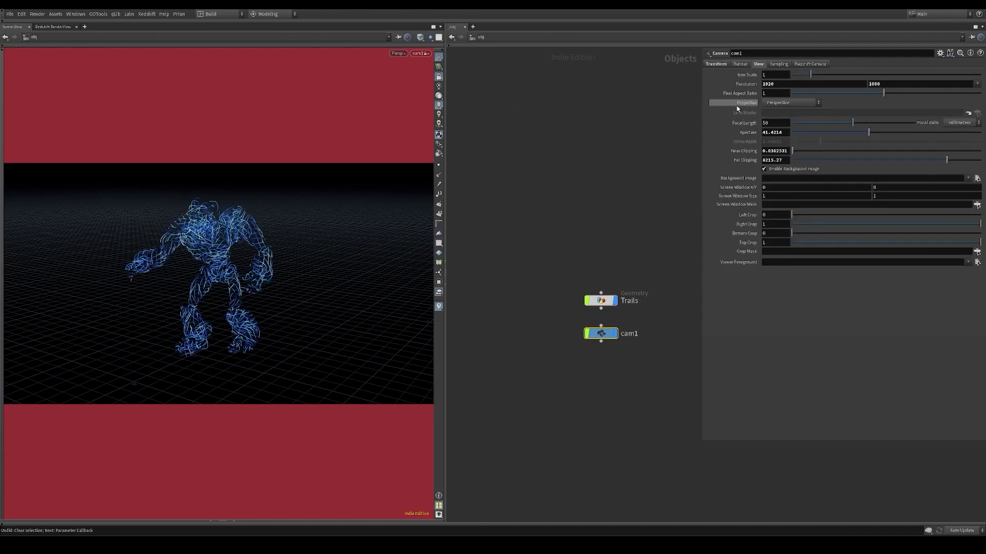
{"action": "right_click", "coordinate": [742, 83]}
{"action": "left_click", "coordinate": [763, 152]}
- Go to the Trails ROP's Main > Output settings in /out
{"action": "left_click", "coordinate": [471, 39]}
{"action": "left_click", "coordinate": [488, 81]}
{"action": "left_click", "coordinate": [714, 131]}
{"action": "left_click", "coordinate": [728, 129]}
- Turn on camera resolution override with a user-specified resolution
{"action": "left_click", "coordinate": [731, 131]}
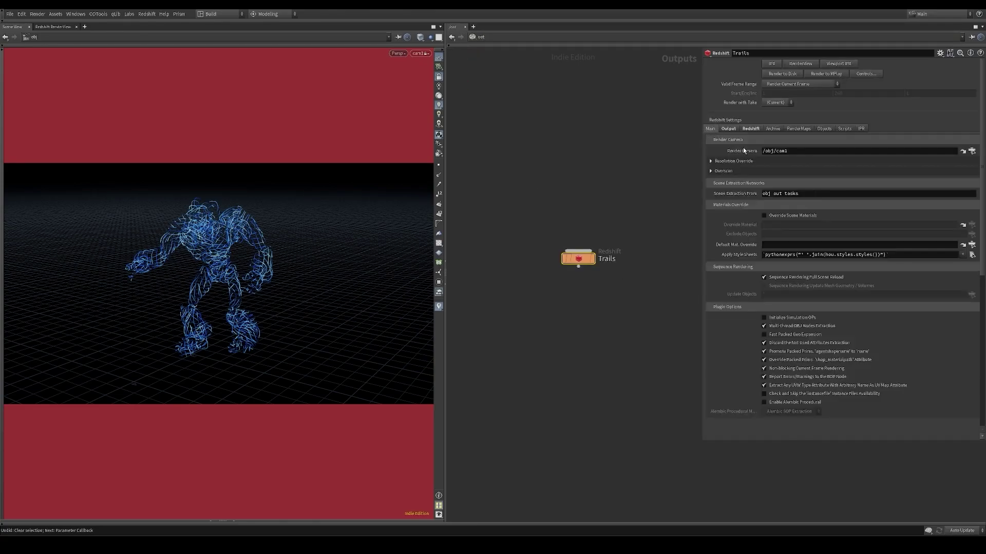
{"action": "left_click", "coordinate": [724, 161]}
{"action": "left_click", "coordinate": [764, 171]}
{"action": "left_click", "coordinate": [796, 180]}
{"action": "left_click", "coordinate": [790, 248]}
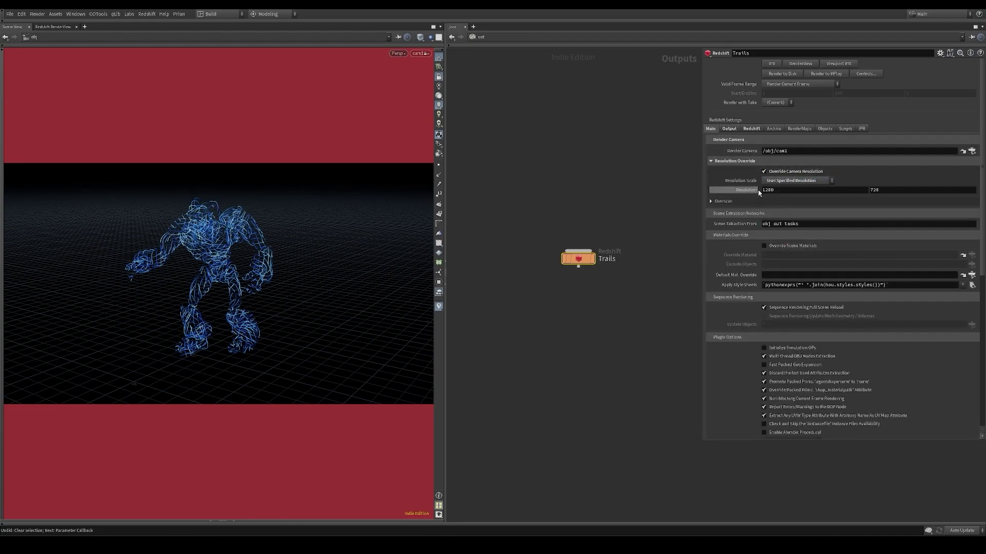
- Link the resolution to cam1's doubled values (3840 x 2160) and save
{"action": "right_click", "coordinate": [743, 189]}
{"action": "left_click", "coordinate": [793, 285]}
{"action": "left_click", "coordinate": [846, 194]}
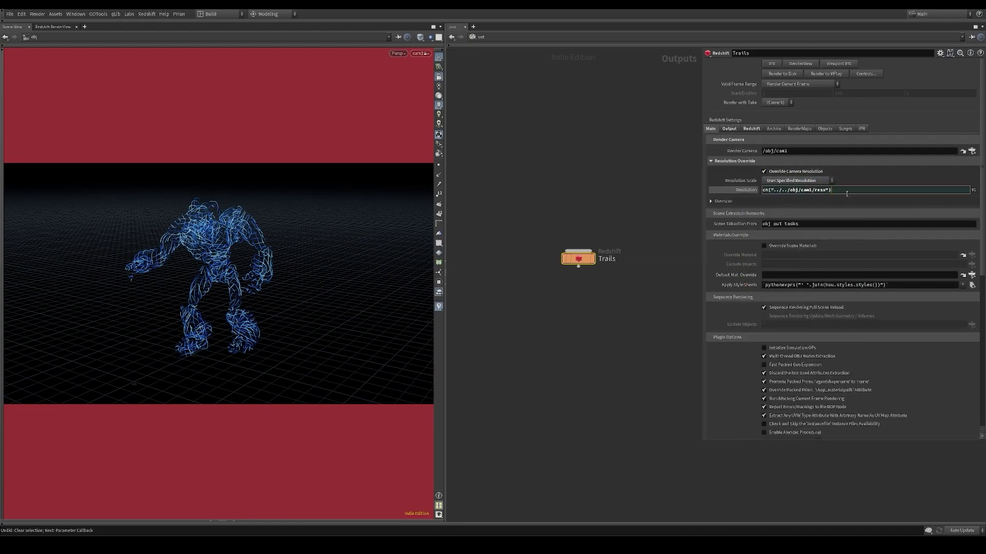
{"action": "key", "text": "Tab"}
{"action": "left_click", "coordinate": [847, 193]}
{"action": "key", "text": "Return"}
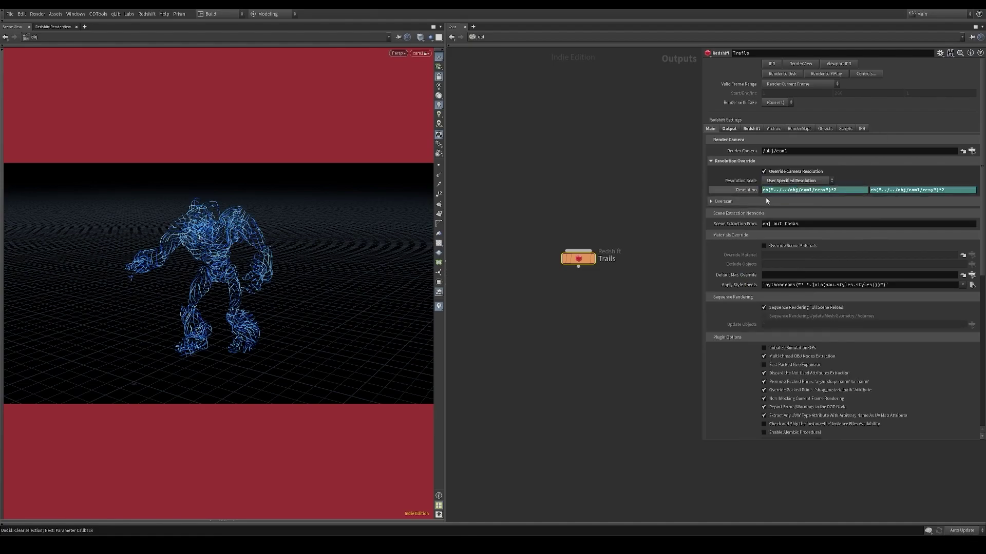
{"action": "key", "text": "ctrl+s"}
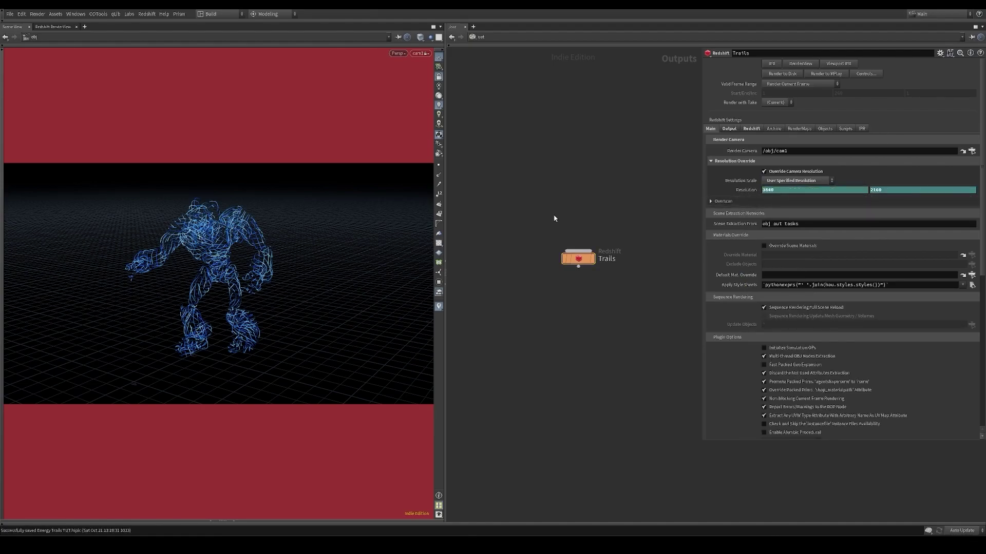
- Set the valid frame range to render frames 1–260
{"action": "left_click", "coordinate": [786, 84]}
{"action": "left_click", "coordinate": [792, 94]}
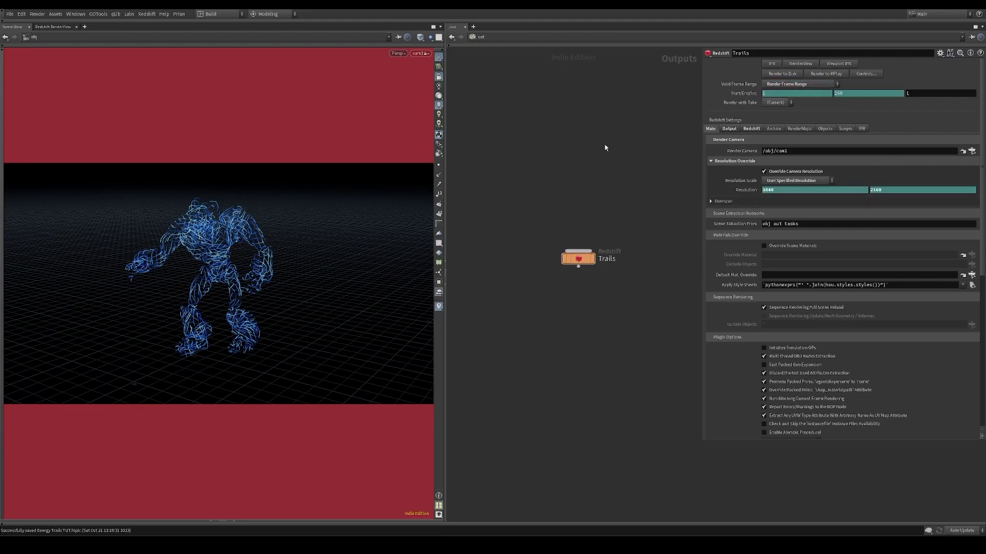
{"action": "left_click", "coordinate": [64, 28]}
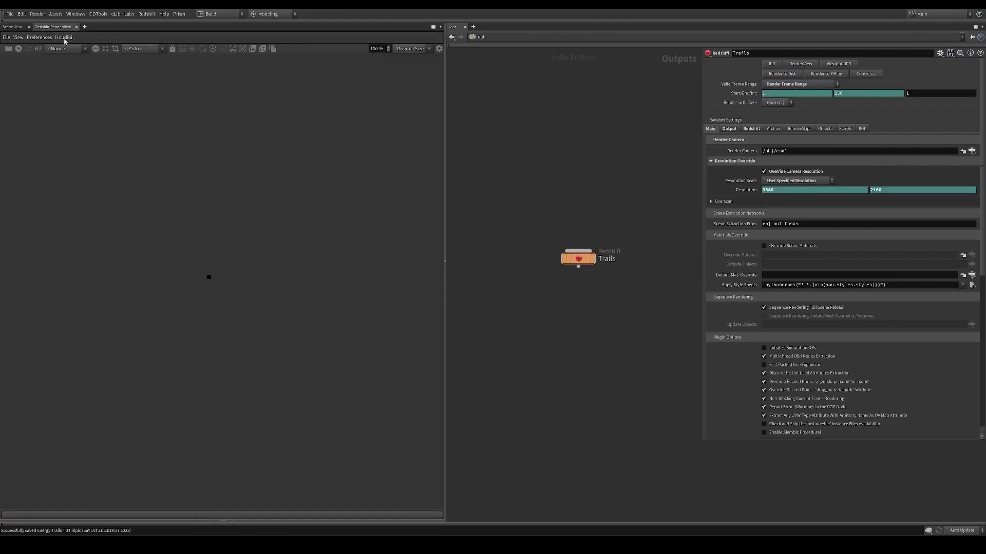
- Start the interactive Redshift render of the trails in RenderView
{"action": "left_click", "coordinate": [64, 37]}
{"action": "left_click", "coordinate": [149, 48]}
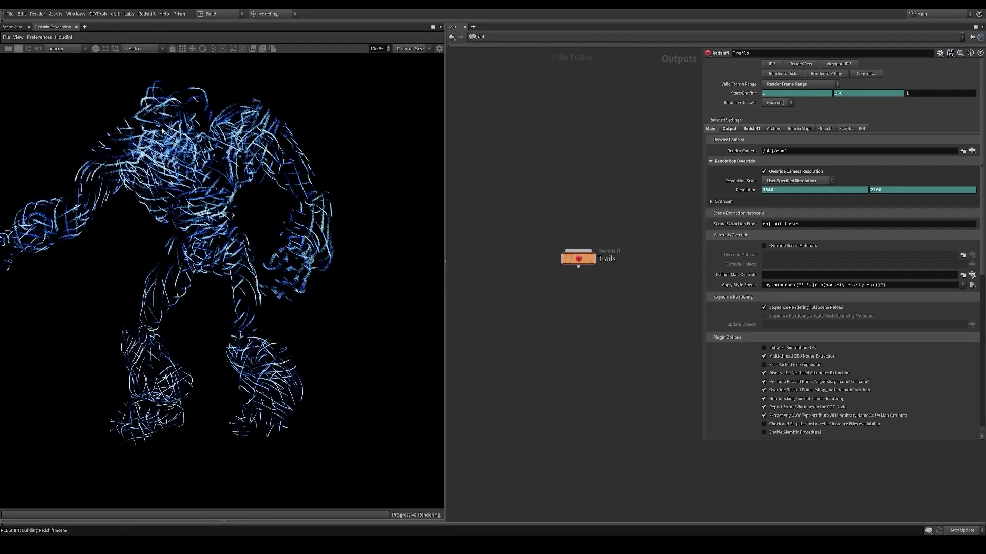
{"action": "scroll", "coordinate": [181, 239], "scroll_direction": "down", "scroll_amount": 4}
{"action": "scroll", "coordinate": [180, 239], "scroll_direction": "down", "scroll_amount": 3}
{"action": "scroll", "coordinate": [272, 220], "scroll_direction": "up", "scroll_amount": 3}
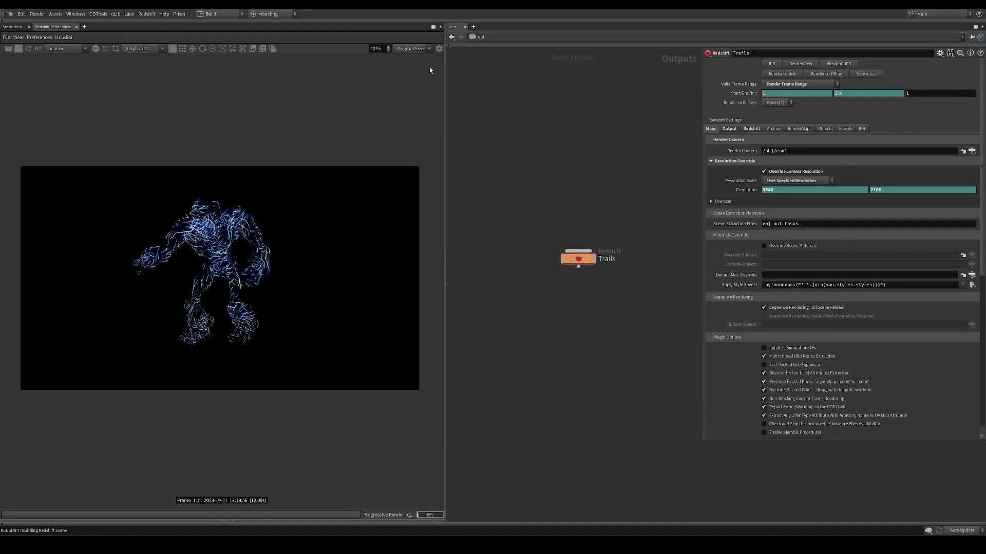
- Enable the Bloom post-effect with threshold 0 and intensity 0.951
{"action": "left_click", "coordinate": [439, 48]}
{"action": "left_click", "coordinate": [424, 180]}
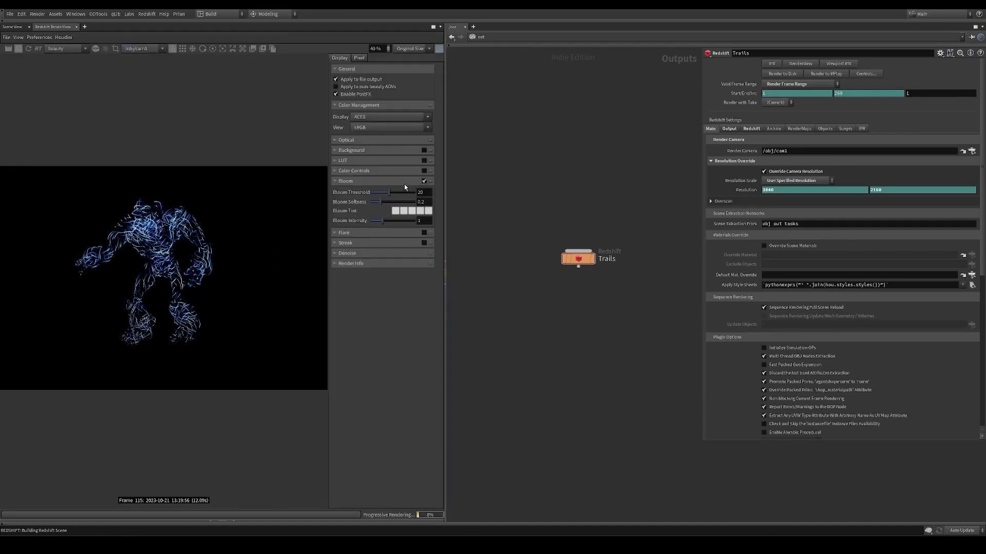
{"action": "left_click_drag", "start_coordinate": [375, 192], "coordinate": [371, 192]}
{"action": "scroll", "coordinate": [235, 260], "scroll_direction": "down", "scroll_amount": 2}
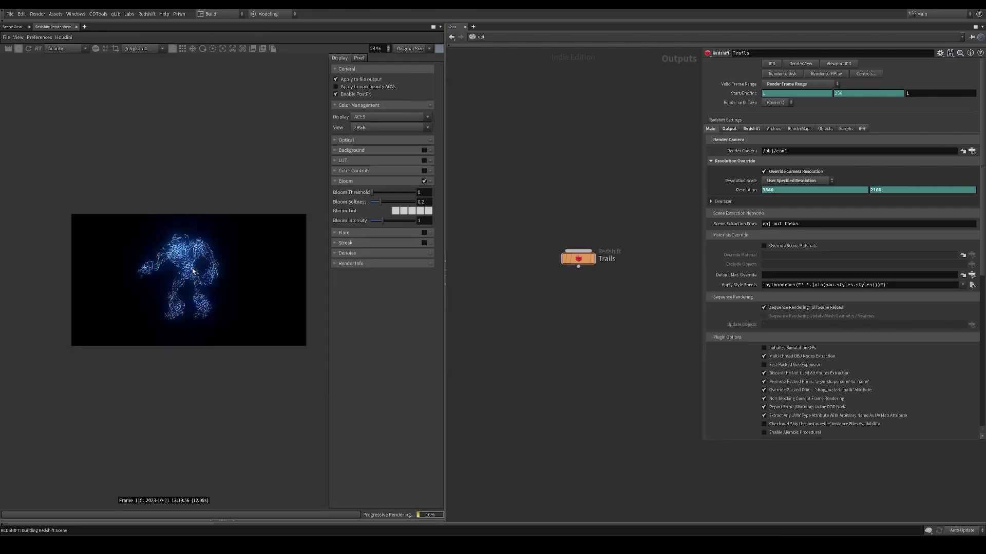
{"action": "scroll", "coordinate": [196, 266], "scroll_direction": "down", "scroll_amount": 2}
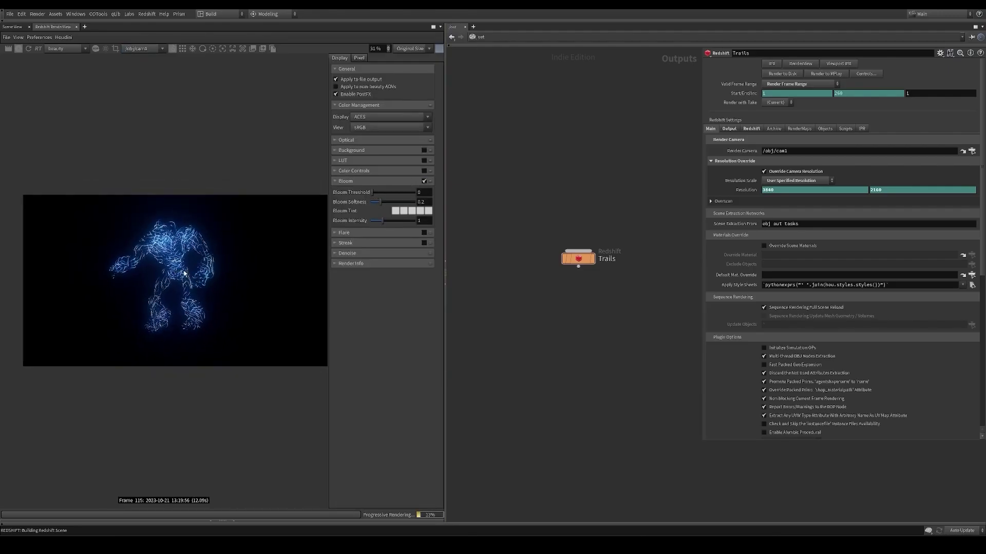
{"action": "left_click_drag", "start_coordinate": [384, 217], "coordinate": [391, 220]}
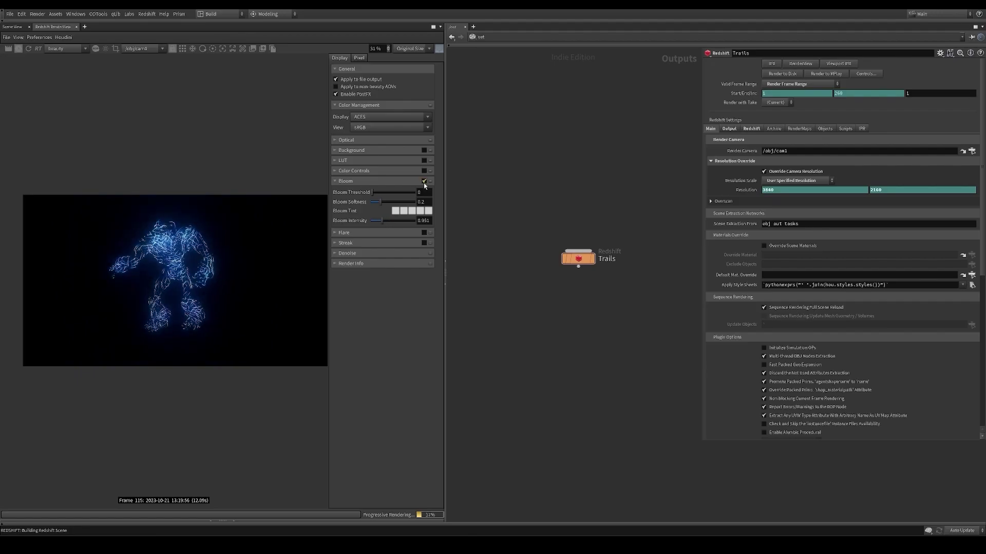